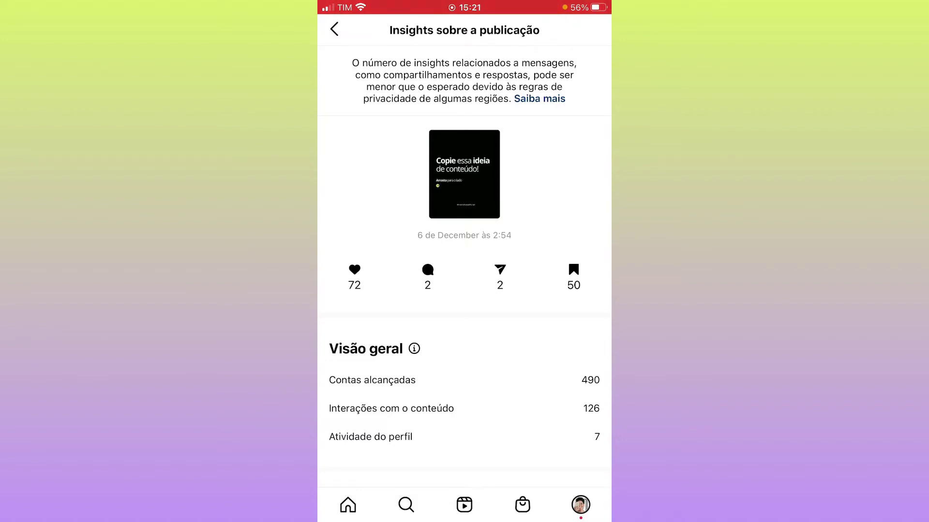
# Examine the carousel post's insights, covering overview, reach, impressions, content interactions and profile activity
pyautogui.scroll(-1, 464, 261)
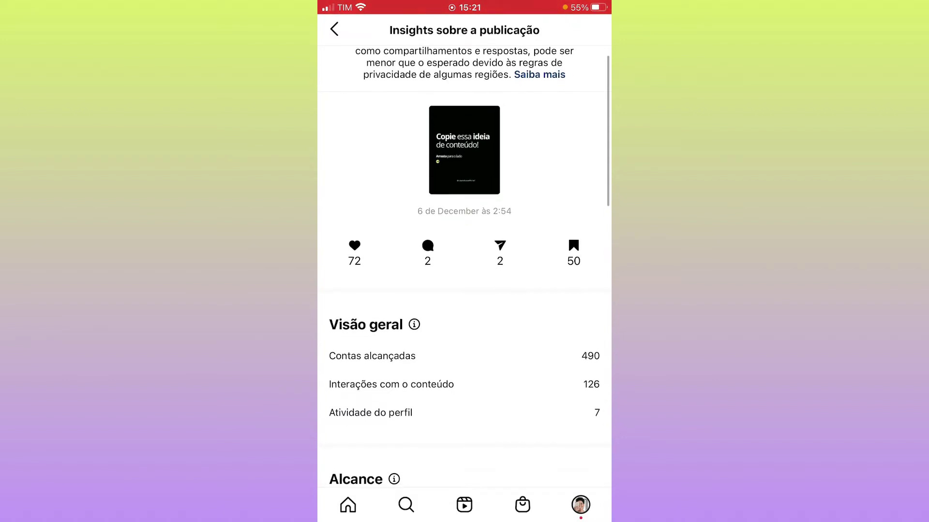
pyautogui.scroll(-4, 464, 261)
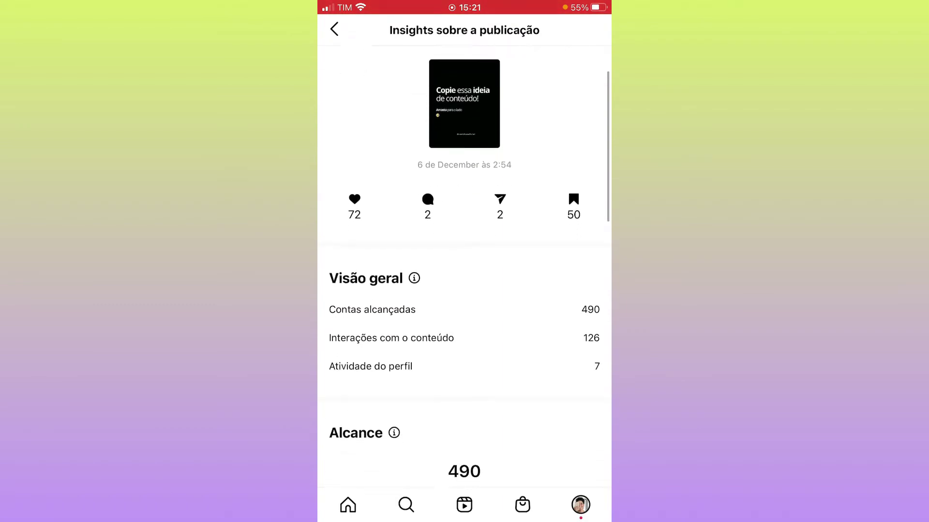
pyautogui.scroll(-3, 464, 261)
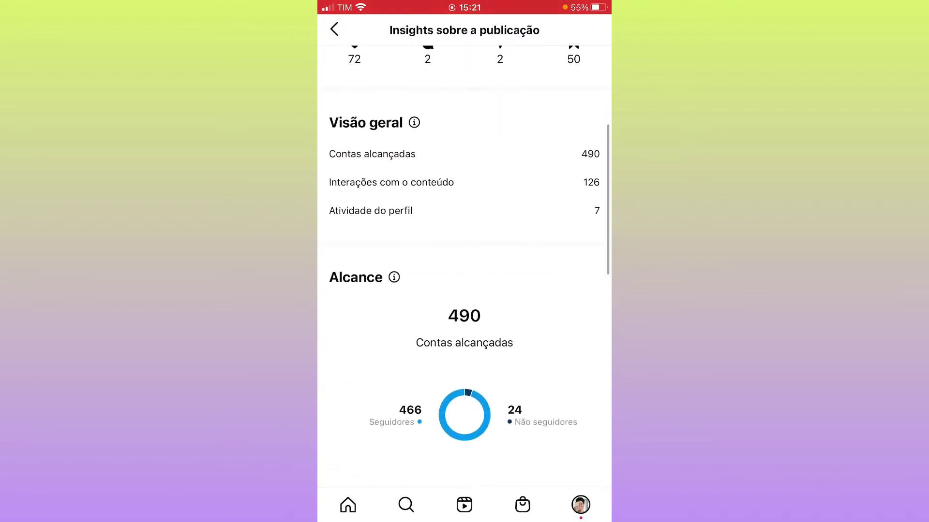
pyautogui.scroll(-1, 464, 261)
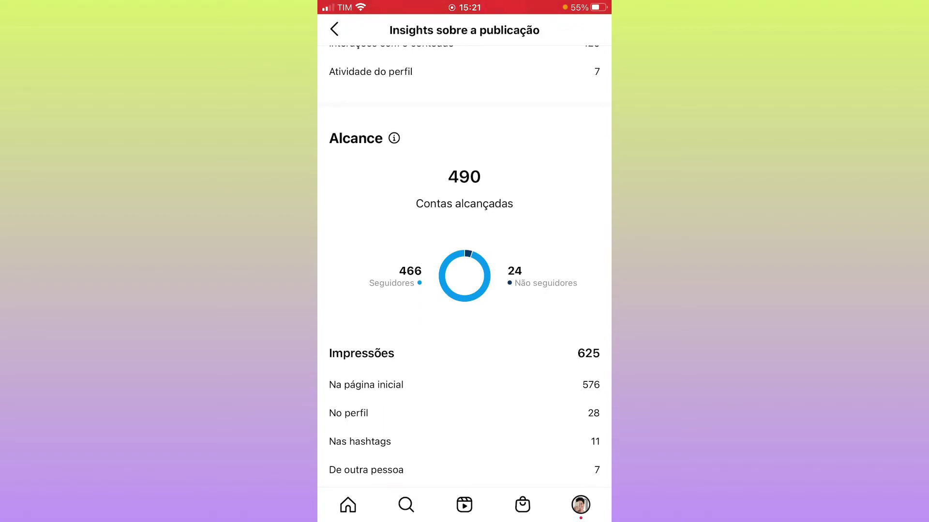
pyautogui.scroll(-3, 464, 261)
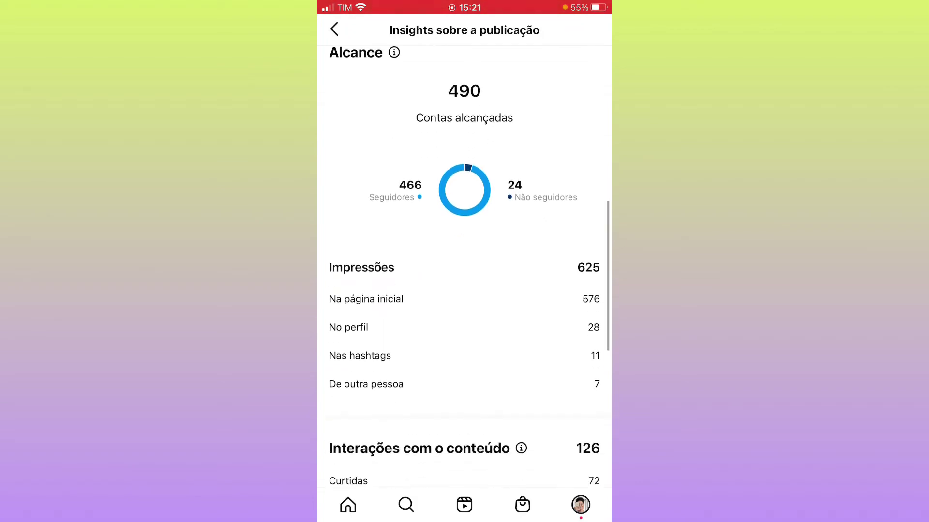
pyautogui.scroll(1, 464, 261)
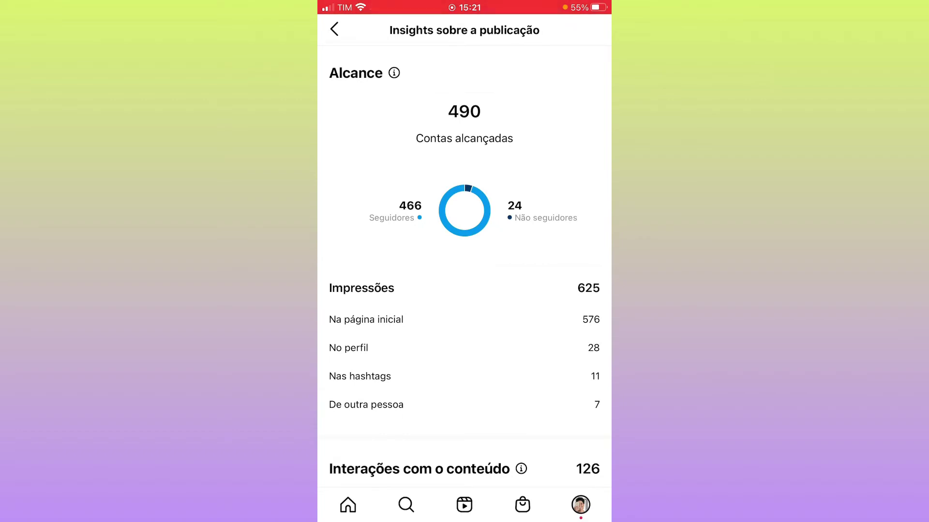
pyautogui.scroll(-5, 464, 261)
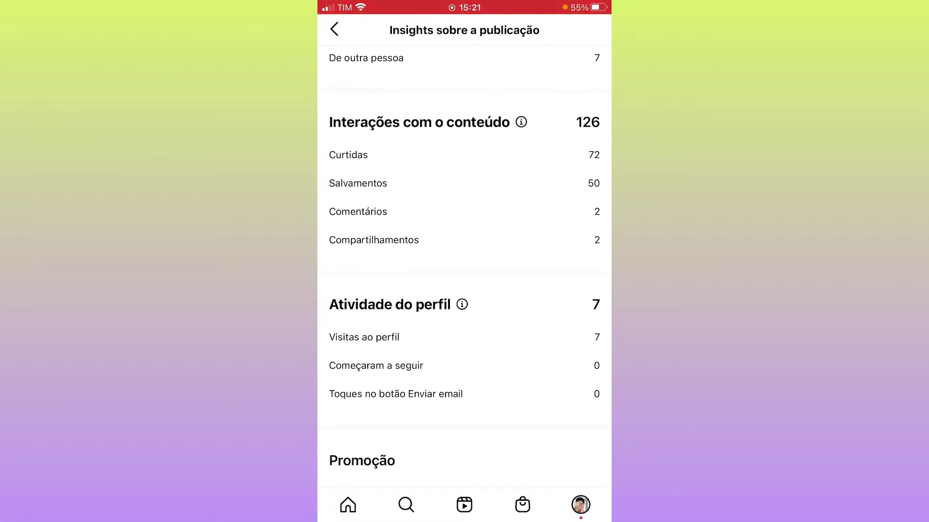
pyautogui.scroll(10, 464, 261)
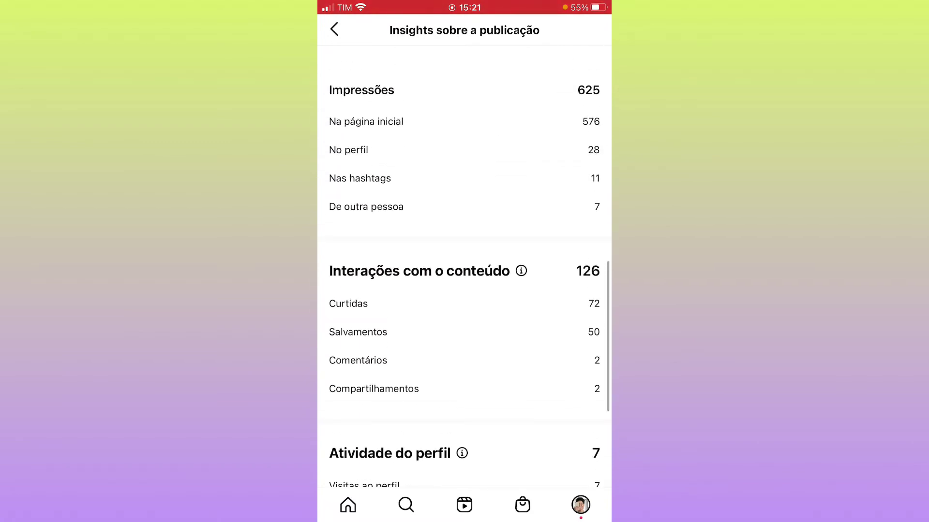
pyautogui.scroll(-7, 464, 261)
pyautogui.scroll(-4, 464, 261)
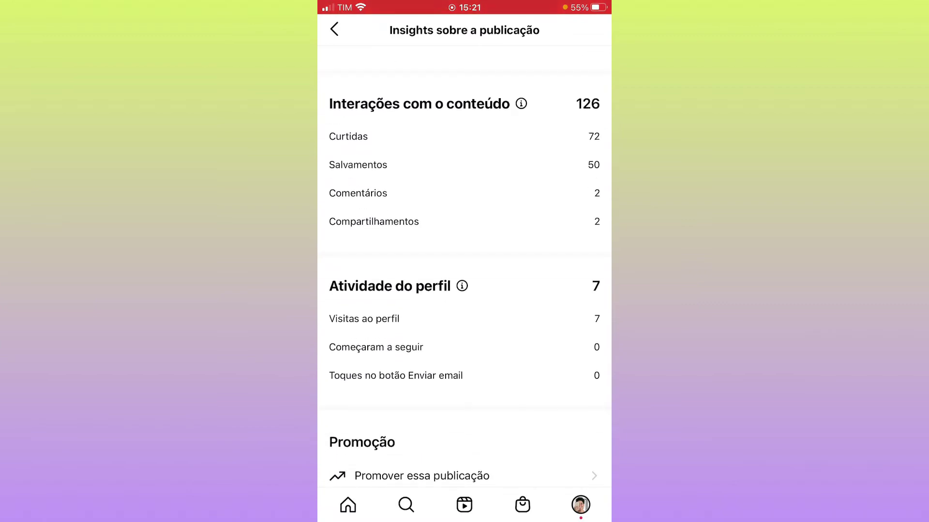
pyautogui.scroll(10, 464, 261)
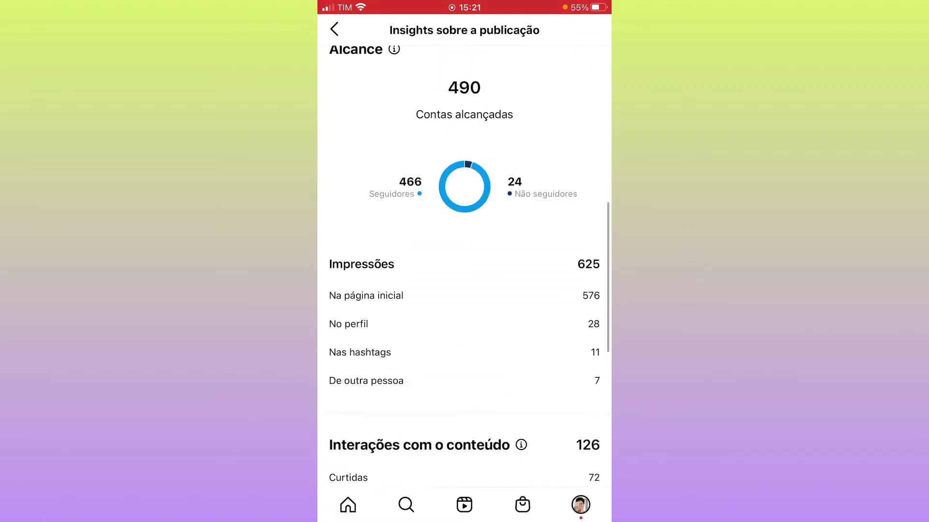
# Return to the profile and open the shared posts list from the account's Insights
pyautogui.click(334, 29)
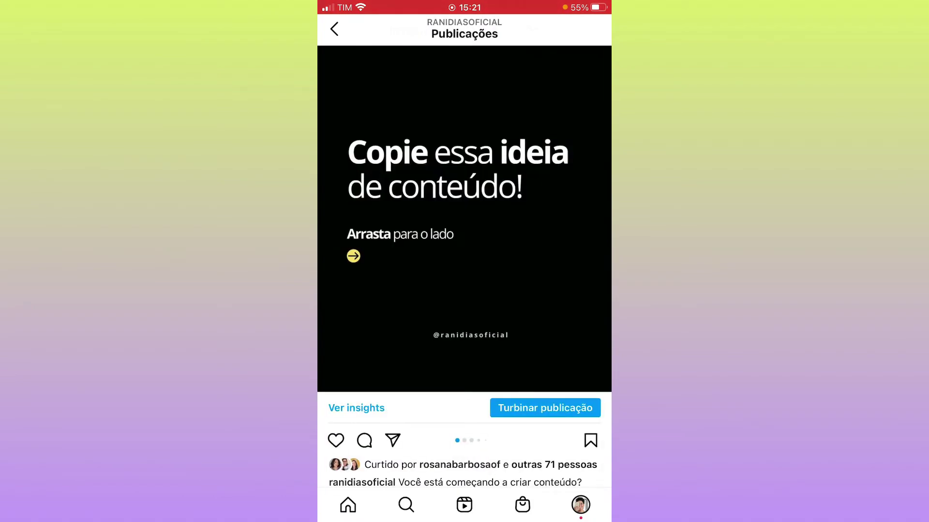
pyautogui.click(333, 29)
pyautogui.scroll(5, 464, 261)
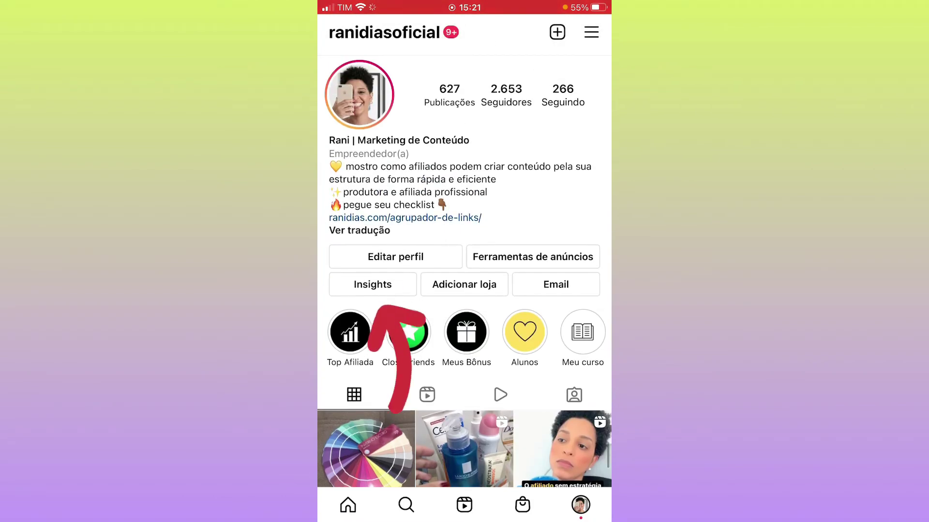
pyautogui.click(372, 282)
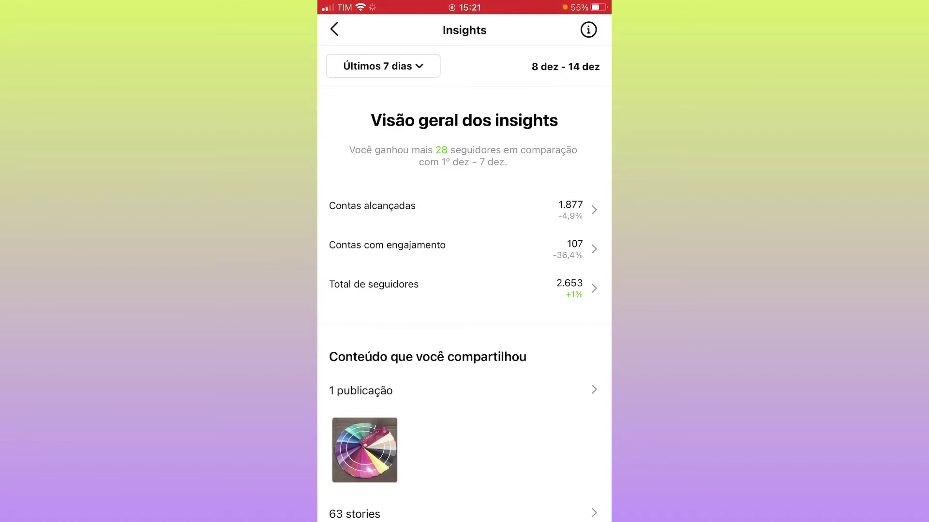
pyautogui.click(464, 390)
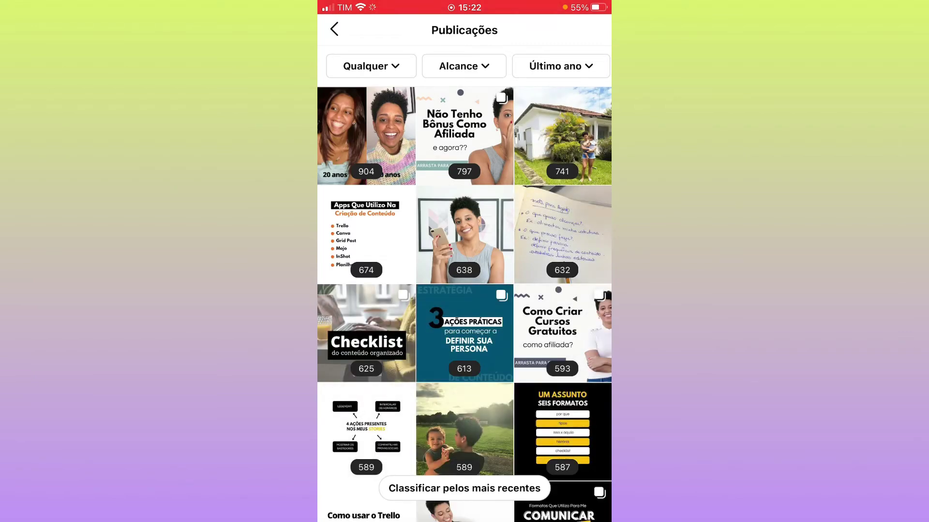
# Open the two posts with the highest reach over the last year, one after the other, and return to the list
pyautogui.click(366, 136)
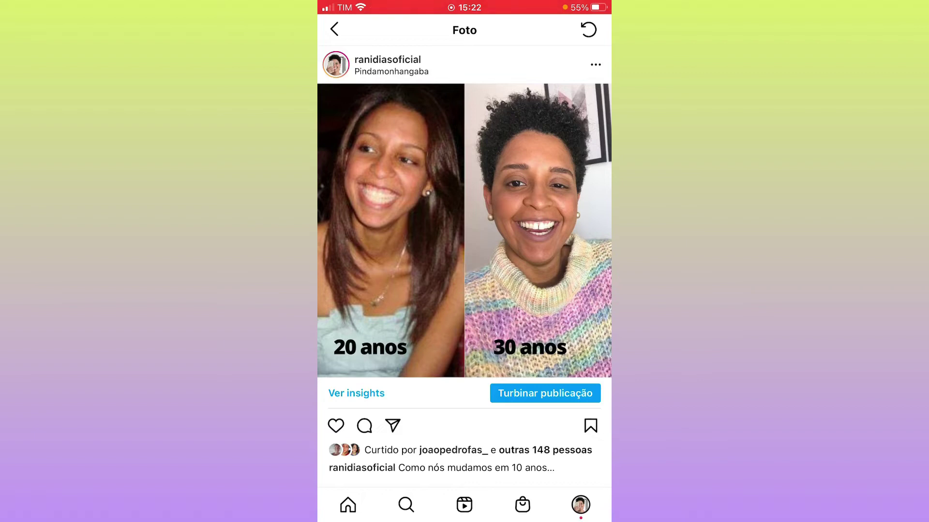
pyautogui.click(334, 29)
pyautogui.click(465, 155)
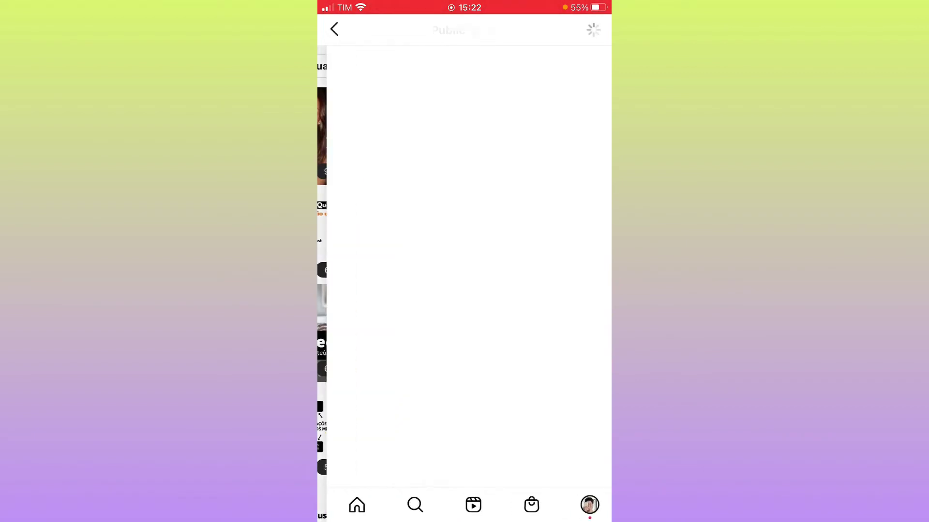
pyautogui.click(335, 29)
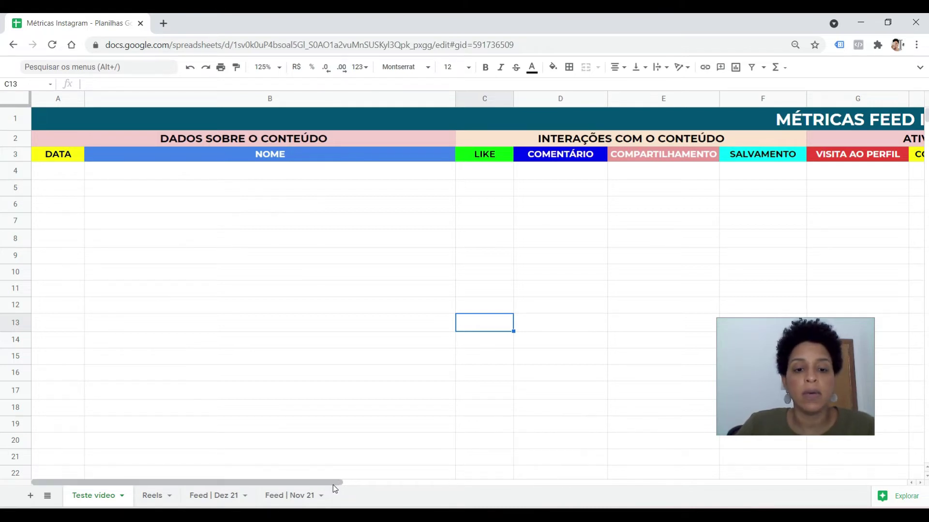
# Switch to the Métricas Instagram spreadsheet in Google Sheets and inspect the ENGAJAMENTO formula in Q4
pyautogui.moveTo(339, 482); pyautogui.dragTo(756, 486)
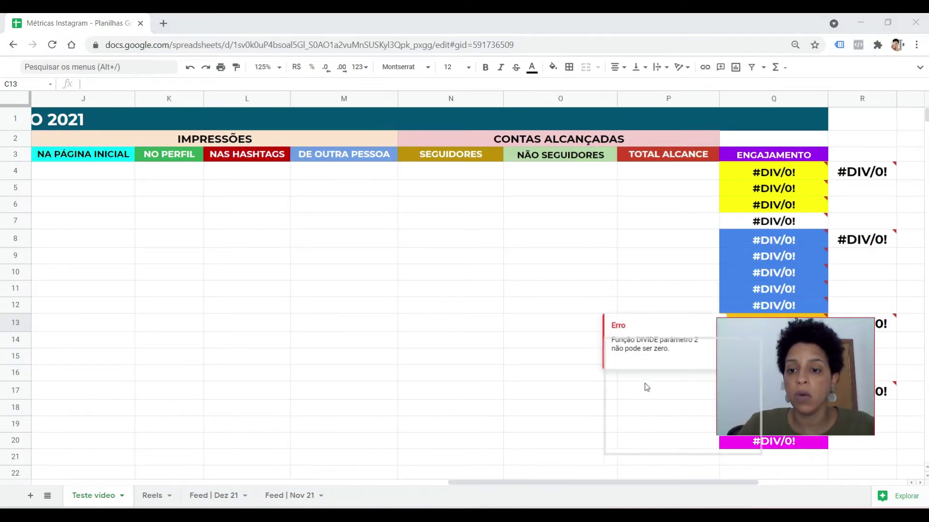
pyautogui.click(788, 175)
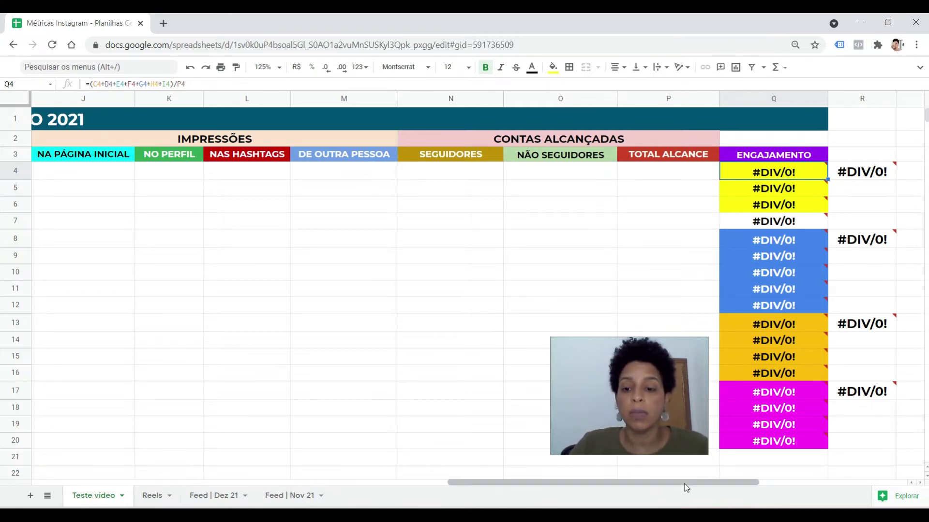
pyautogui.moveTo(686, 483); pyautogui.dragTo(189, 436)
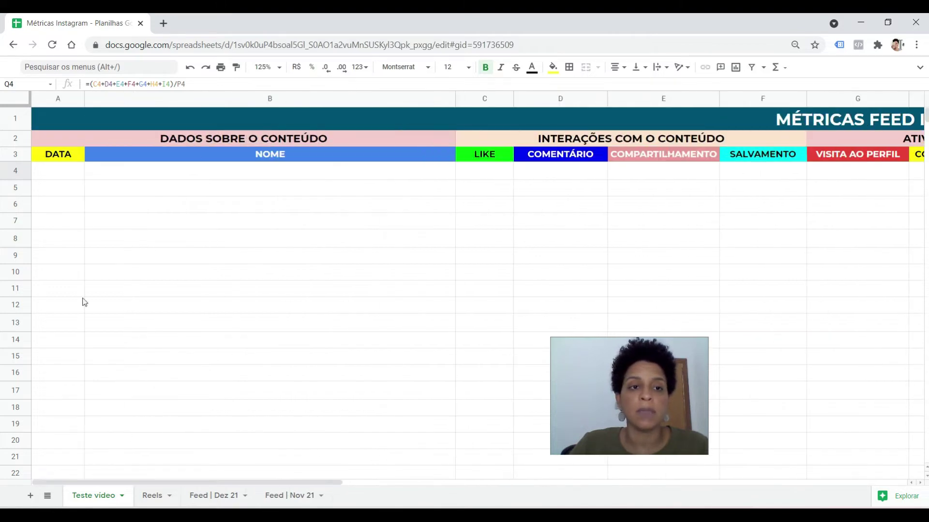
# Enter 06/12 as the post's date in A4, under DADOS SOBRE O CONTEÚDO
pyautogui.click(215, 138)
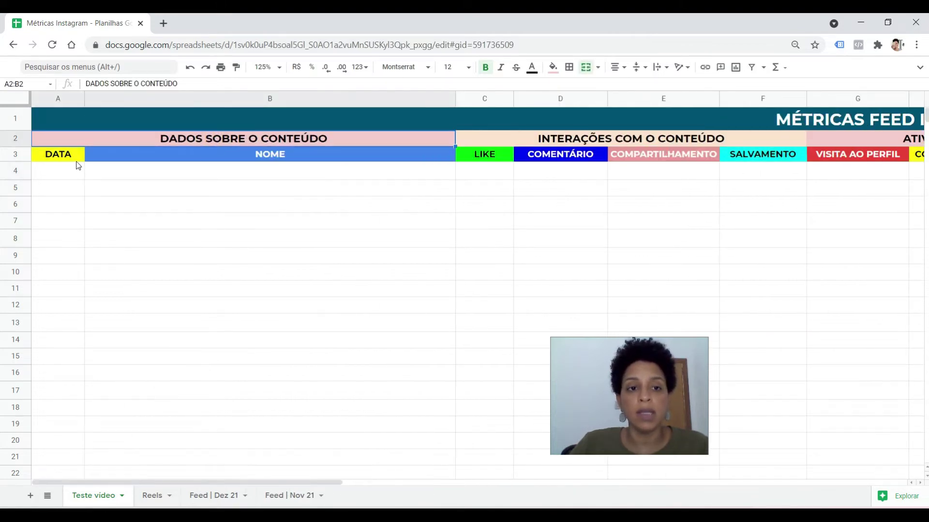
pyautogui.click(42, 179)
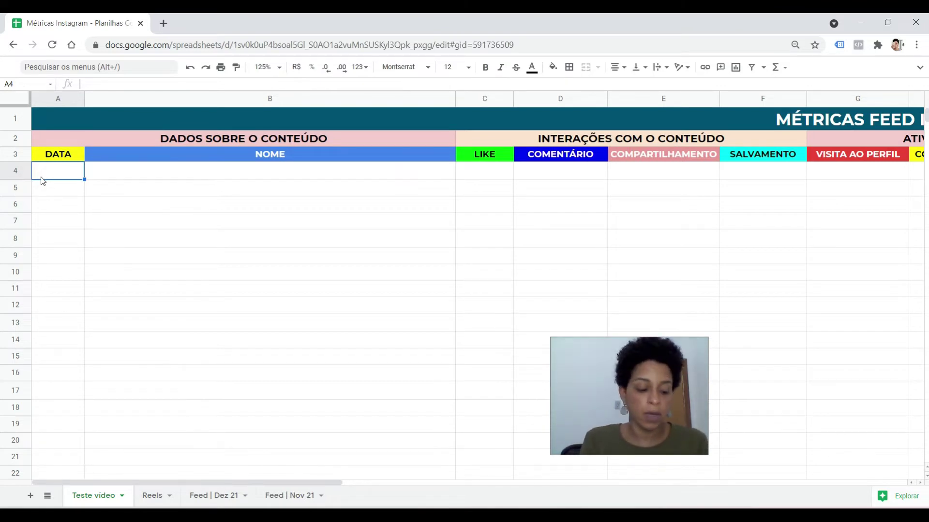
pyautogui.write('06/12')
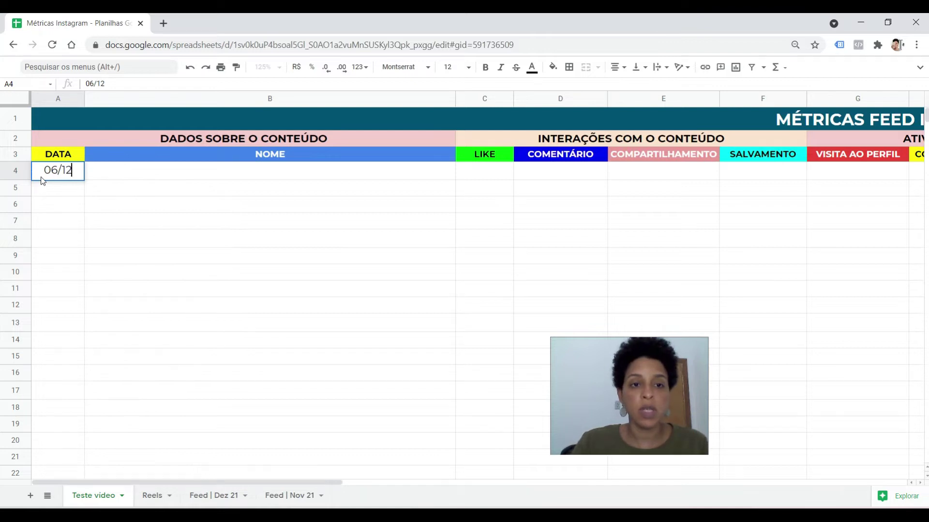
pyautogui.press('Tab')
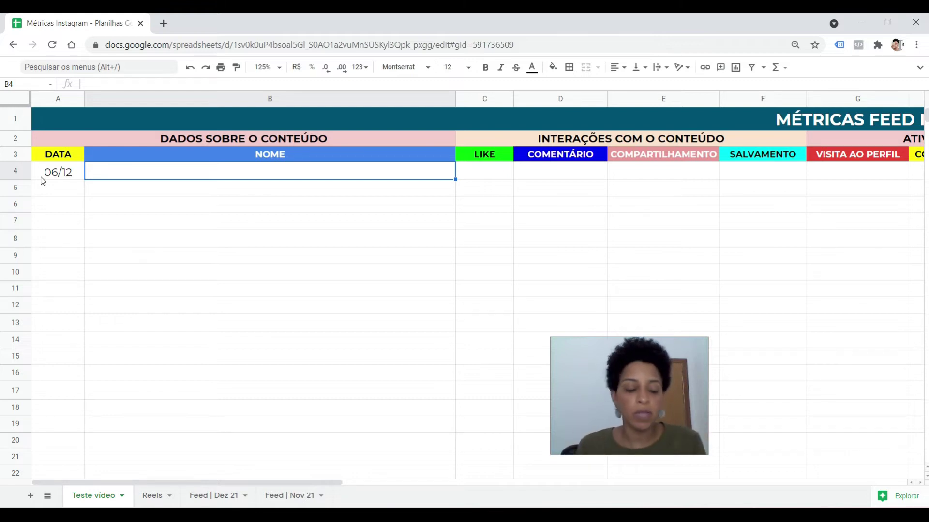
# Name the content in B4 as Carrossel "Copie essa ideia de conteúdo"
pyautogui.write('Carrossel')
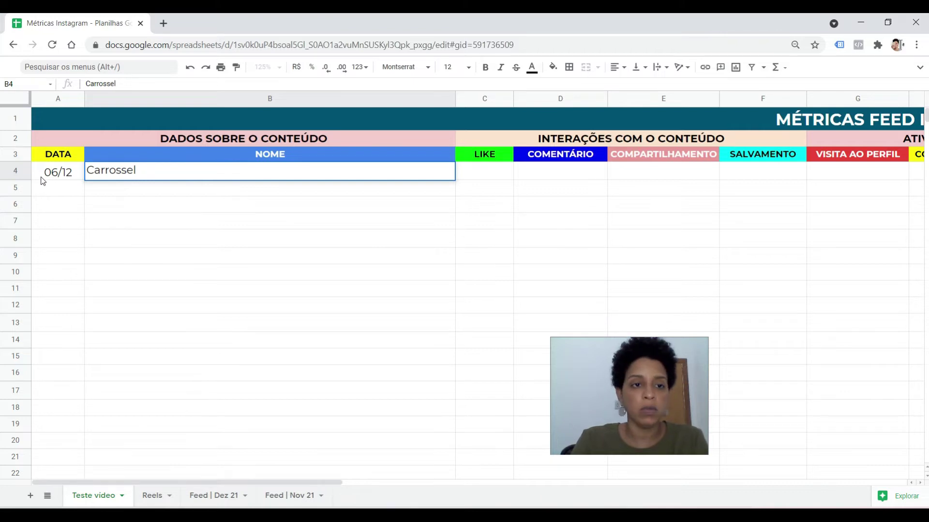
pyautogui.write(' "Cop')
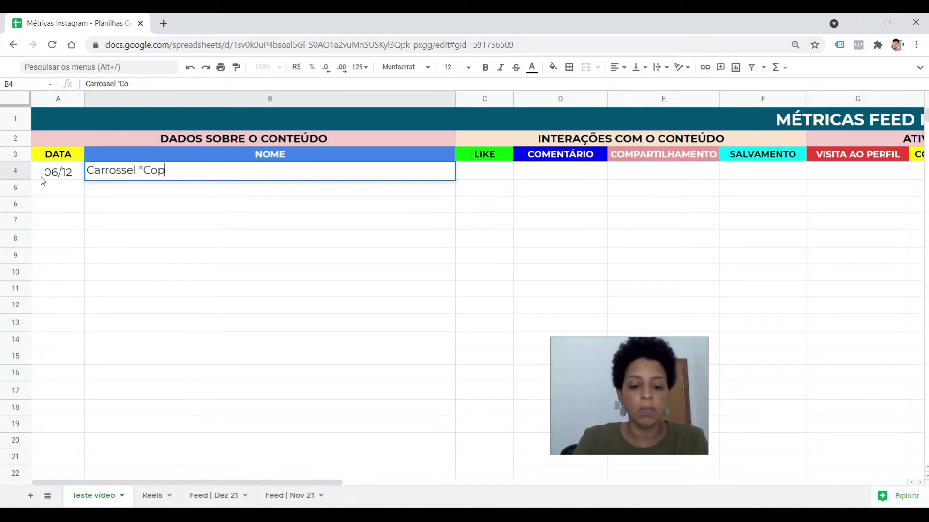
pyautogui.write('ie essa ideia ')
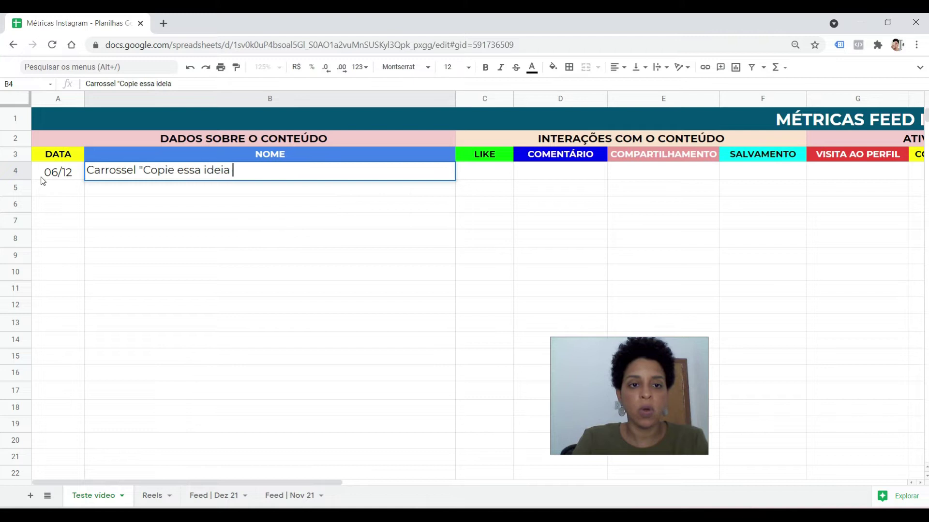
pyautogui.write('de conteúdo"')
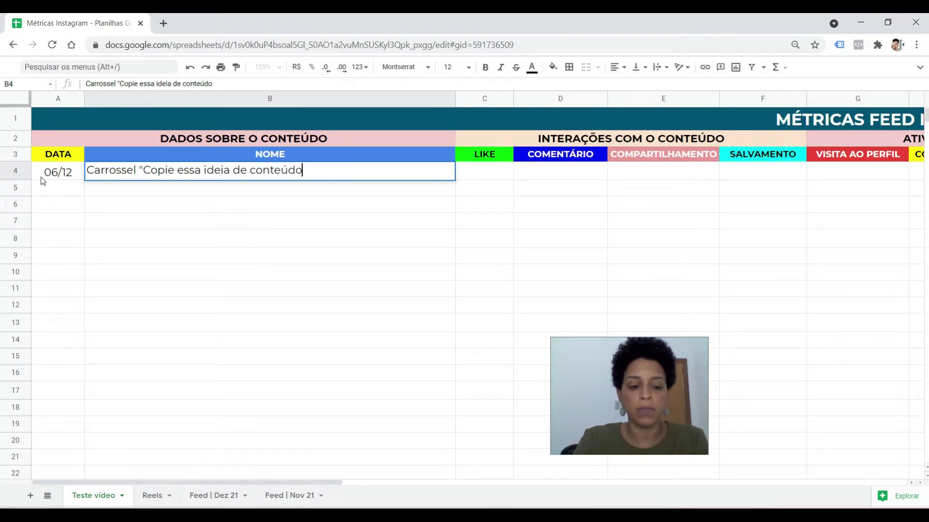
pyautogui.press('Tab')
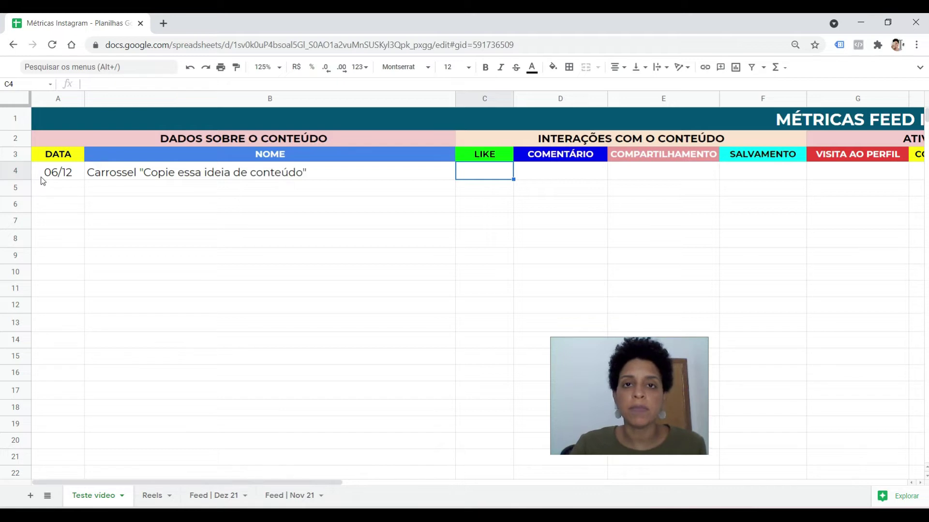
# Fill in the post's content interactions in row 4: 72 likes, 2 comments, 2 shares and 50 saves
pyautogui.write('72')
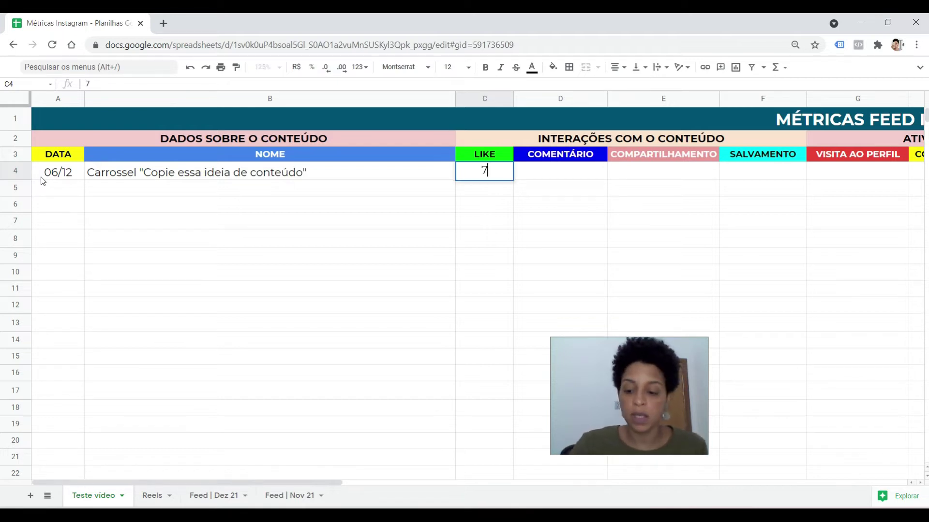
pyautogui.press('Tab')
pyautogui.write('2')
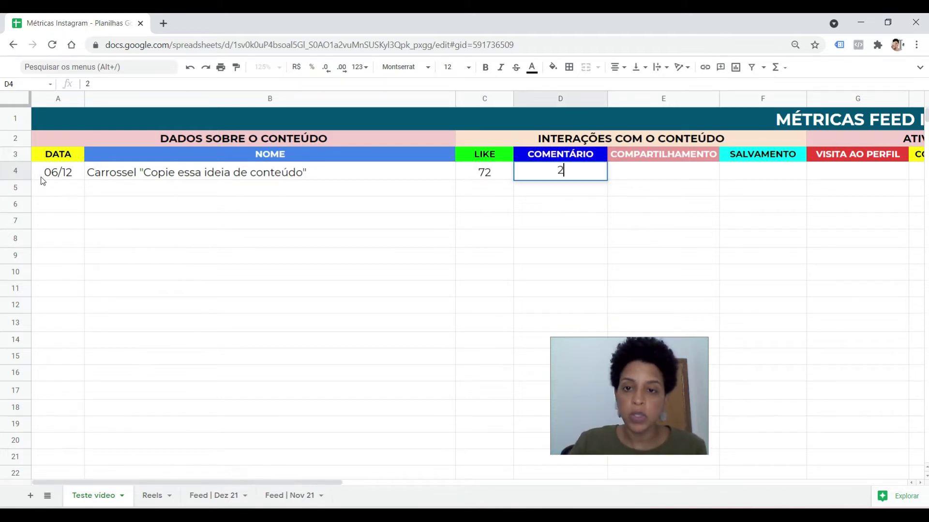
pyautogui.press('Tab')
pyautogui.write('2')
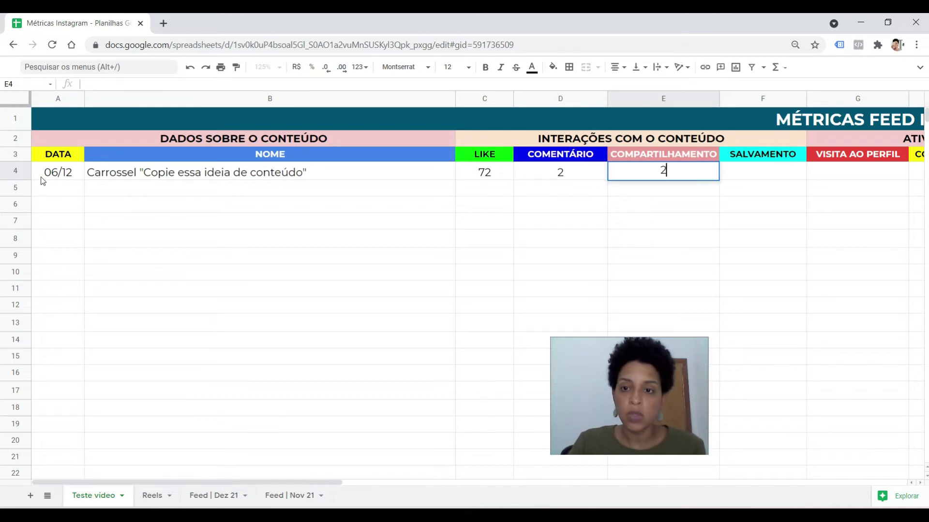
pyautogui.press('Tab')
pyautogui.write('50')
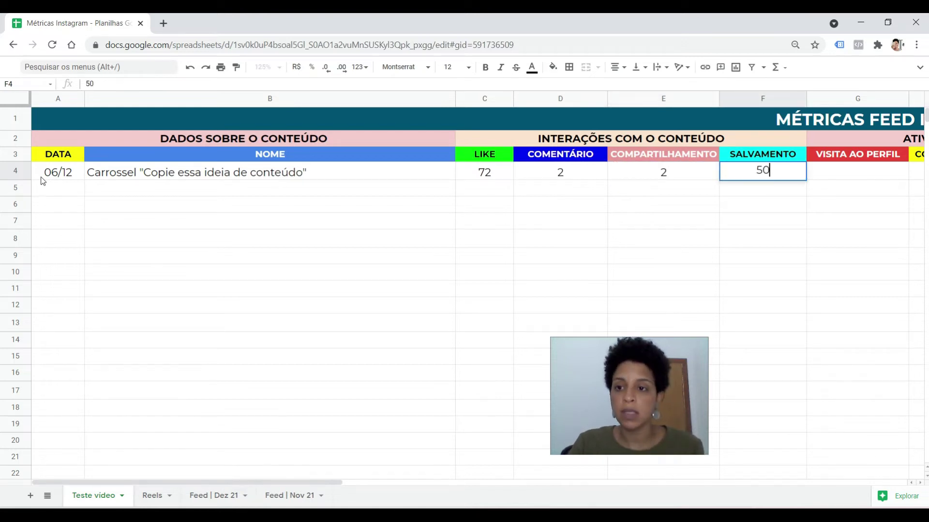
pyautogui.press('Tab')
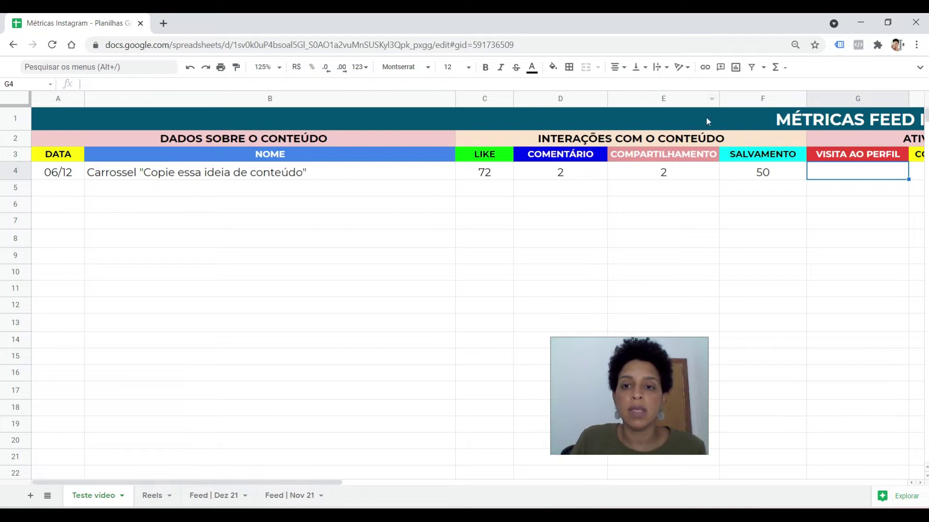
pyautogui.click(711, 140)
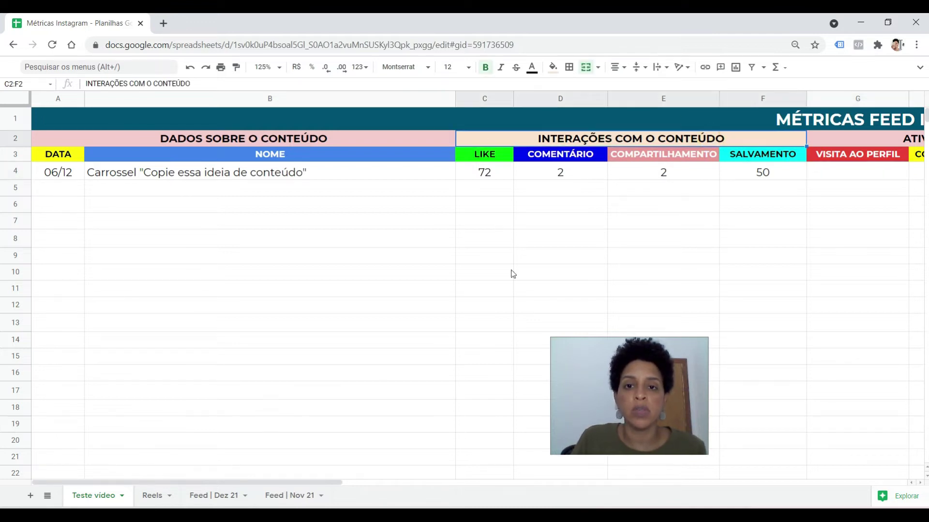
# Fill in the first post's profile activity in row 4: 7 profile visits, 0 new followers and 0 site taps
pyautogui.moveTo(140, 482); pyautogui.dragTo(338, 480)
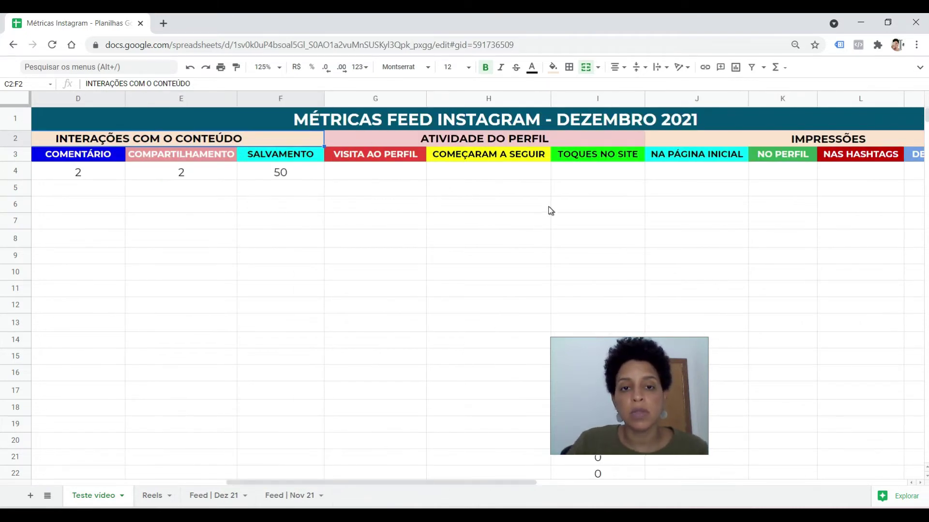
pyautogui.click(355, 177)
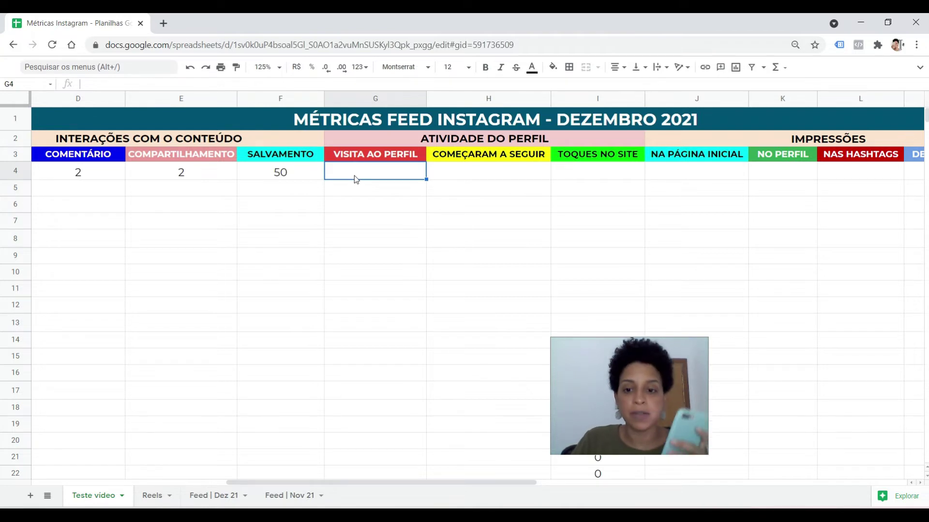
pyautogui.write('7')
pyautogui.press('Tab')
pyautogui.write('0')
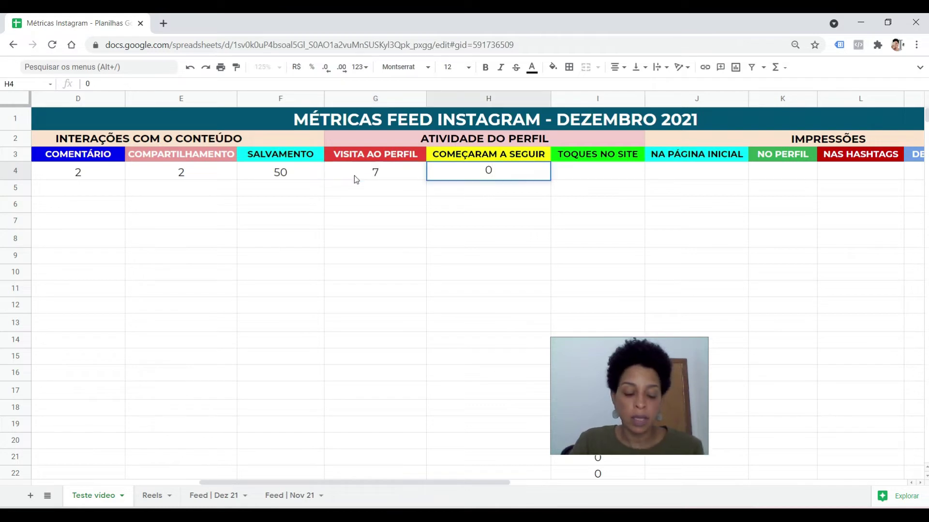
pyautogui.press('Tab')
pyautogui.write('0')
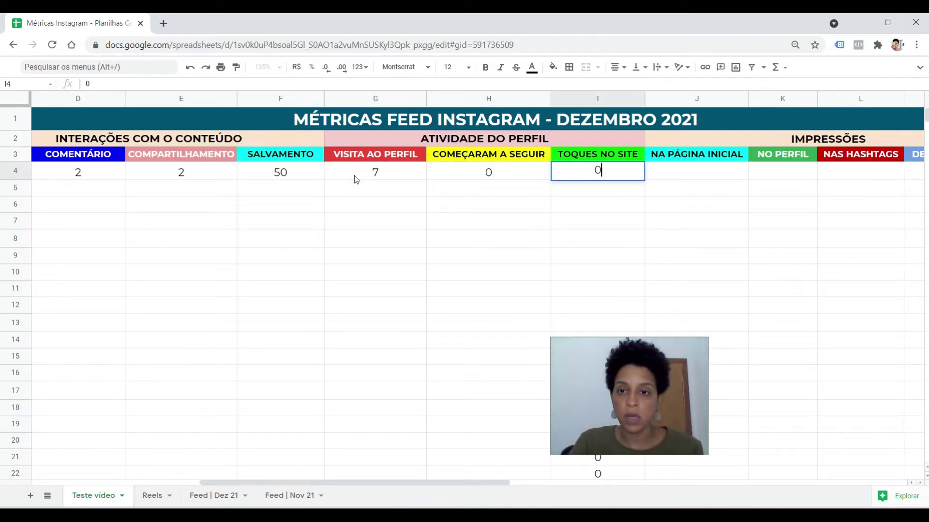
pyautogui.press('Tab')
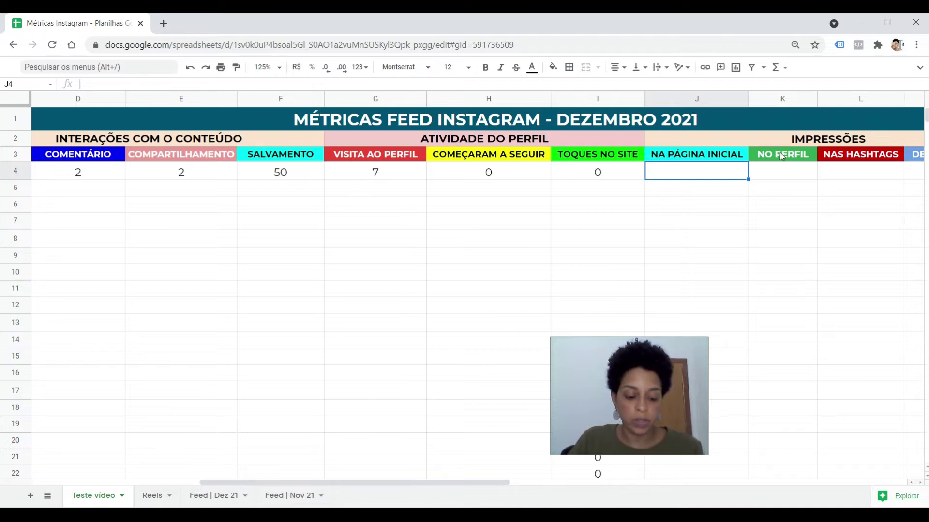
# Fill in the first post's impressions in row 4: 576 from home, 28 from profile, 11 from hashtags and 7 from another person
pyautogui.write('576')
pyautogui.press('Tab')
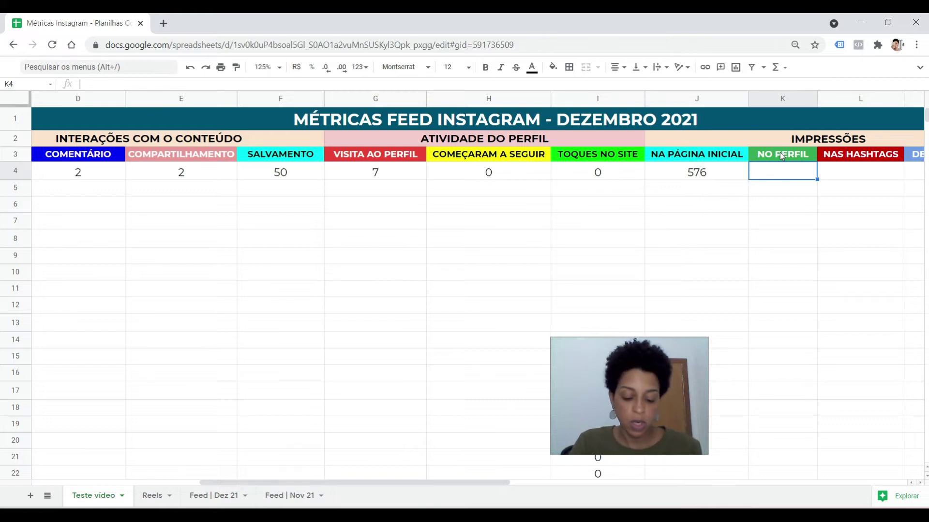
pyautogui.write('28')
pyautogui.press('Tab')
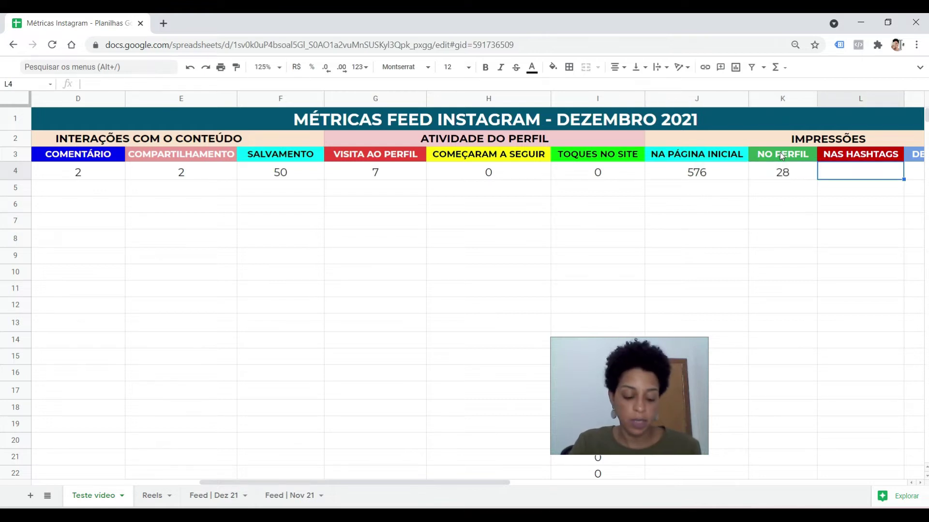
pyautogui.write('11')
pyautogui.press('Tab')
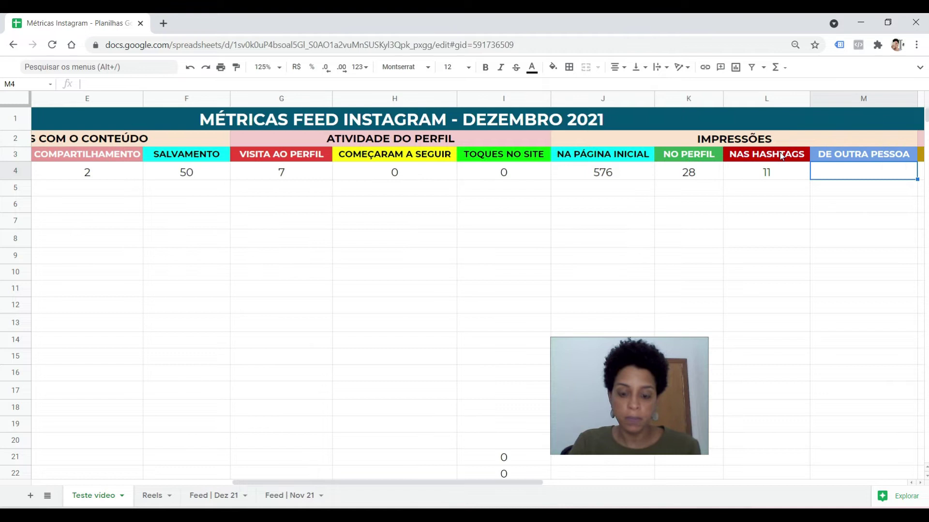
pyautogui.write('7')
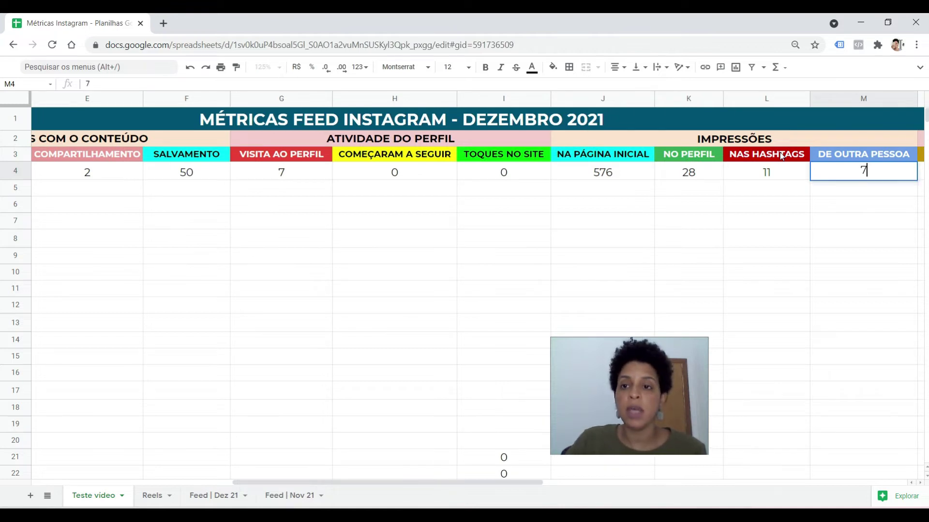
pyautogui.click(787, 169)
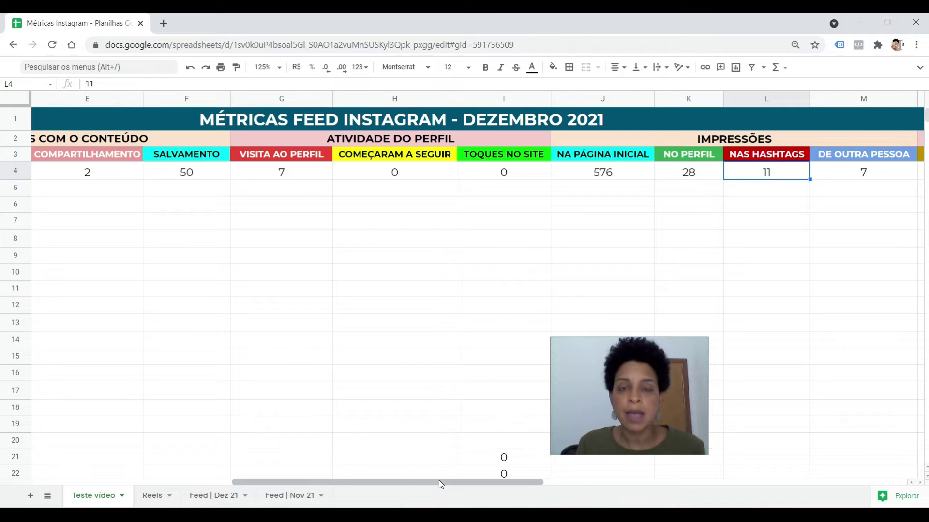
# Record the accounts reached in row 4 as 466 followers, 24 non-followers and 490 total reach, and check the engagement in Q4
pyautogui.moveTo(439, 480); pyautogui.dragTo(640, 487)
pyautogui.click(577, 139)
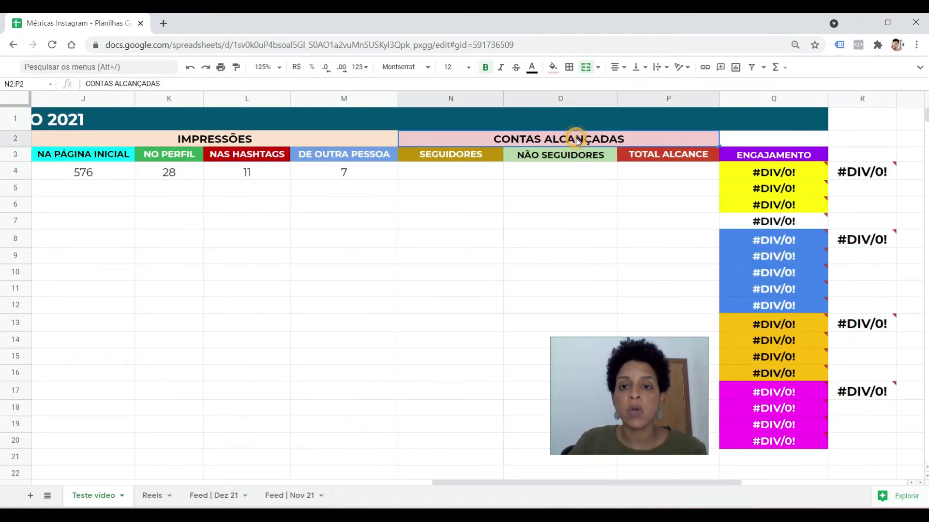
pyautogui.click(492, 170)
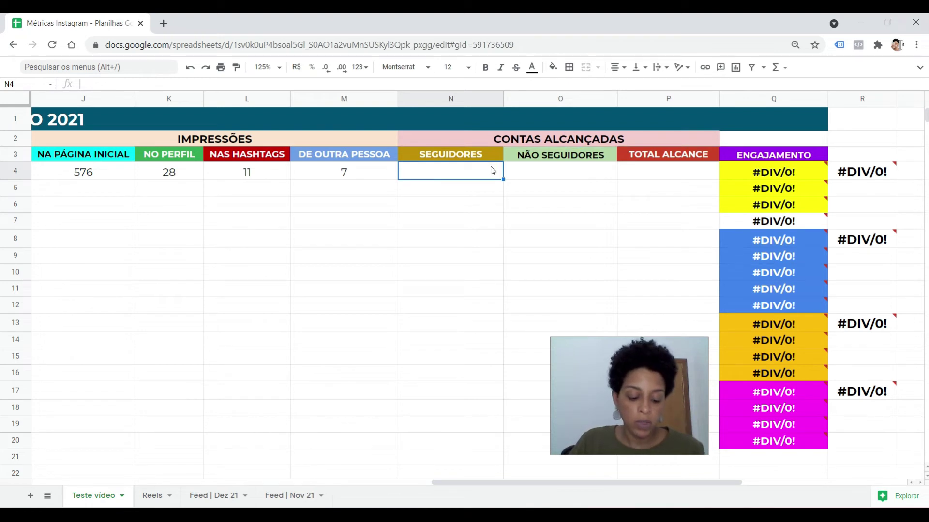
pyautogui.write('466')
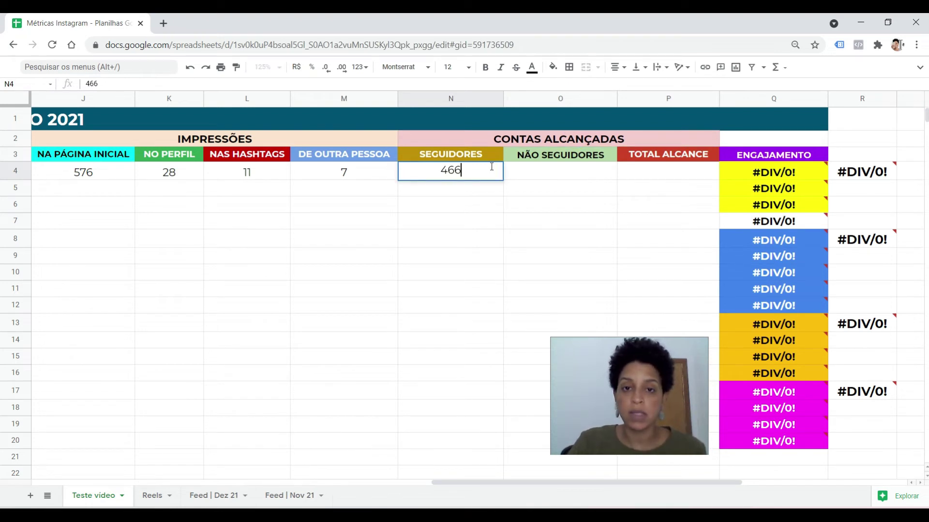
pyautogui.press('Tab')
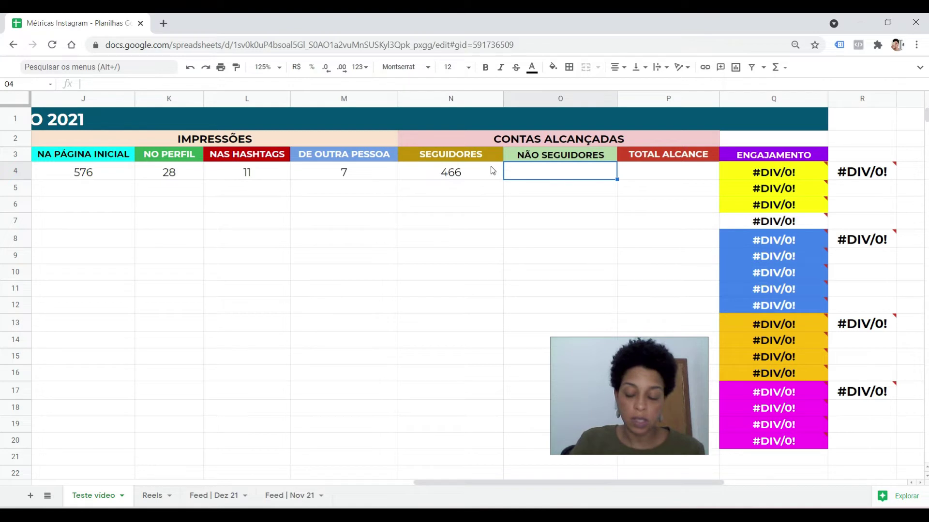
pyautogui.write('24')
pyautogui.press('Tab')
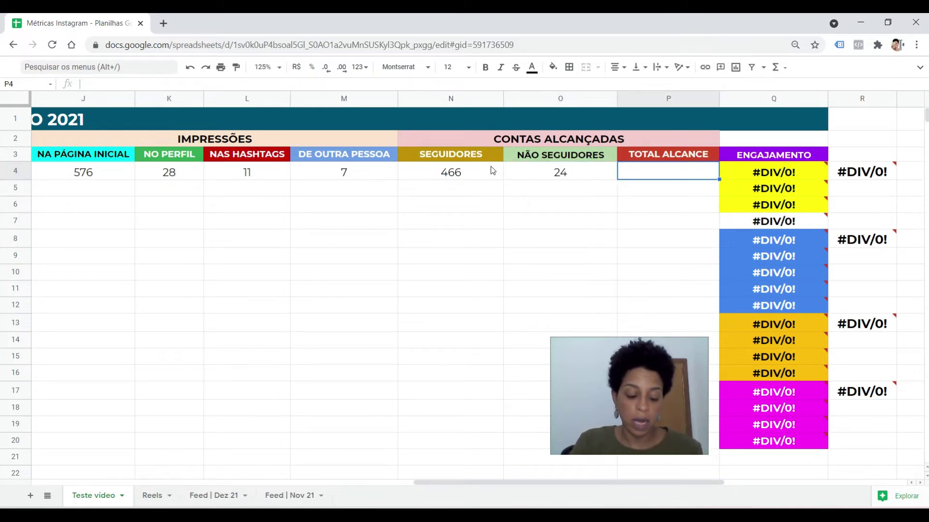
pyautogui.write('490')
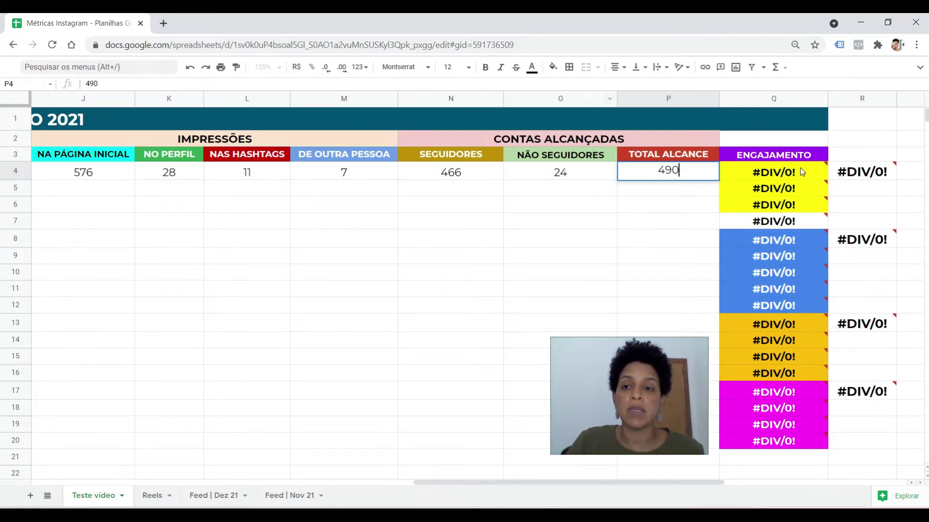
pyautogui.press('Return')
pyautogui.click(824, 178)
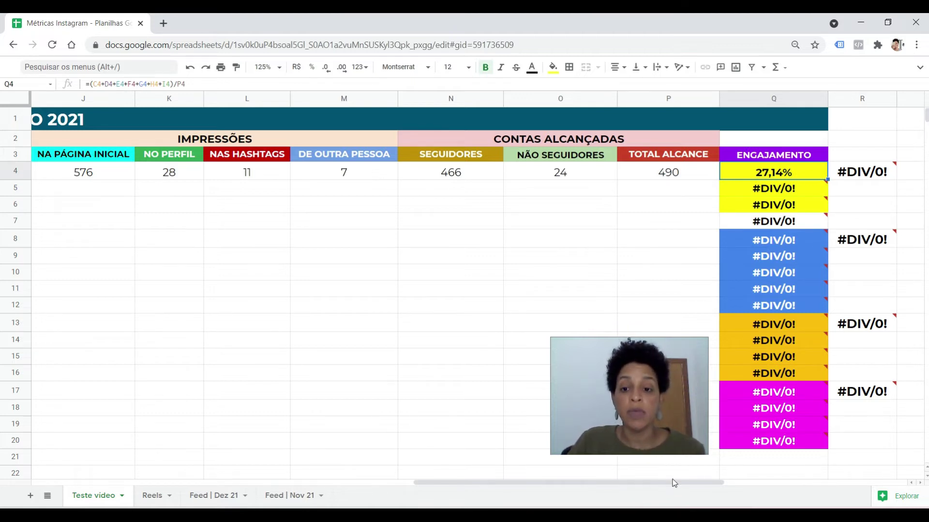
# Add a second post in row 5 dated 08/12 and named Carrossel "Receita mais fácil para escrever artigos no blog"
pyautogui.moveTo(672, 483); pyautogui.dragTo(611, 492)
pyautogui.hscroll(-5, 330, 469)
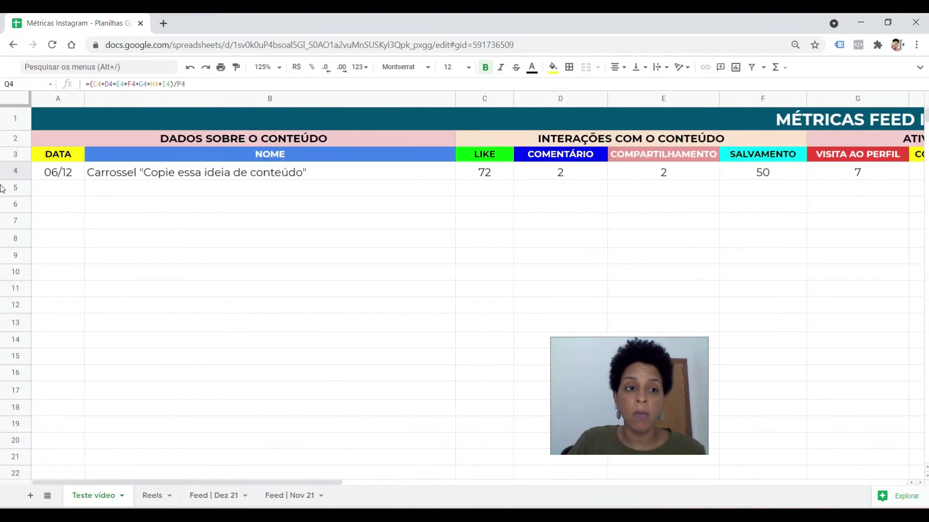
pyautogui.click(56, 192)
pyautogui.write('08/12')
pyautogui.press('Tab')
pyautogui.write('Carrossel "Receita mais fácil para escre')
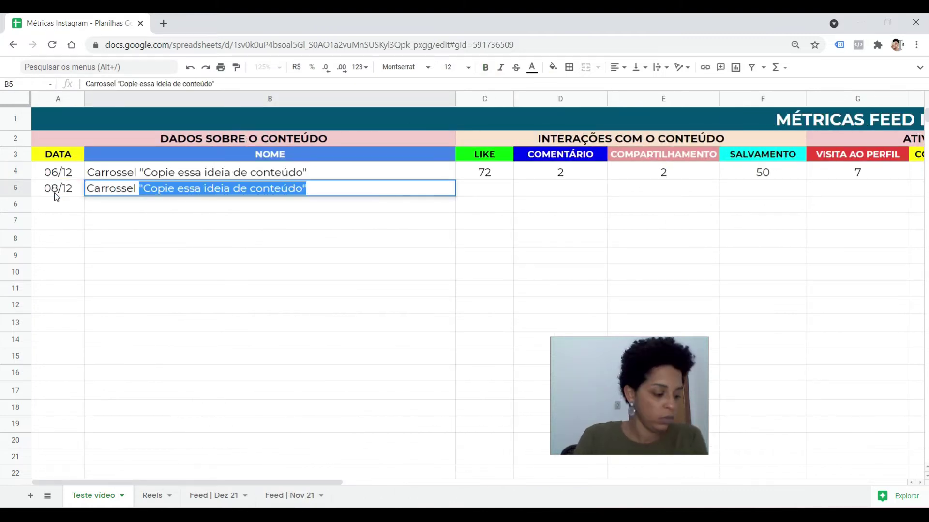
pyautogui.write('ver artigos no blog"')
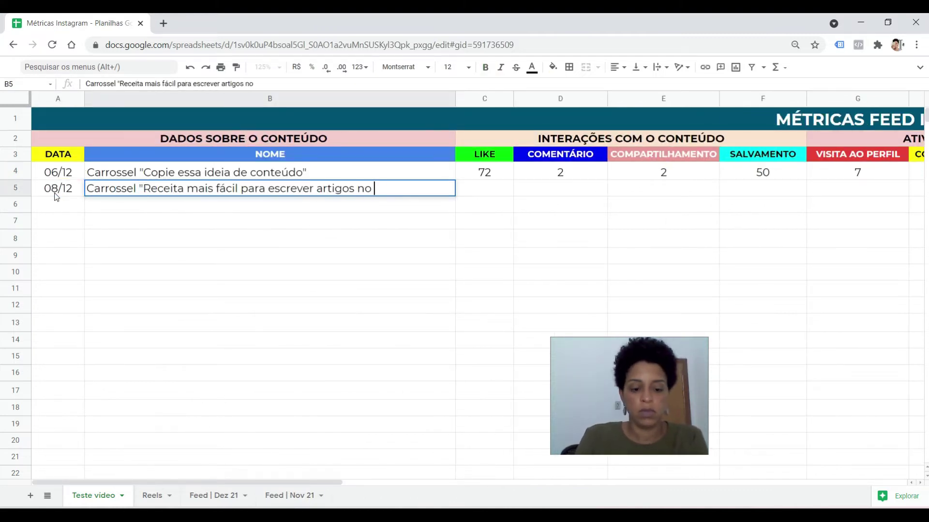
pyautogui.press('Tab')
# Fill in the second post's content interactions in row 5: 35 likes, 0 comments, 0 shares and 19 saves
pyautogui.write('35')
pyautogui.press('Tab')
pyautogui.write('0\t0\t19\t')
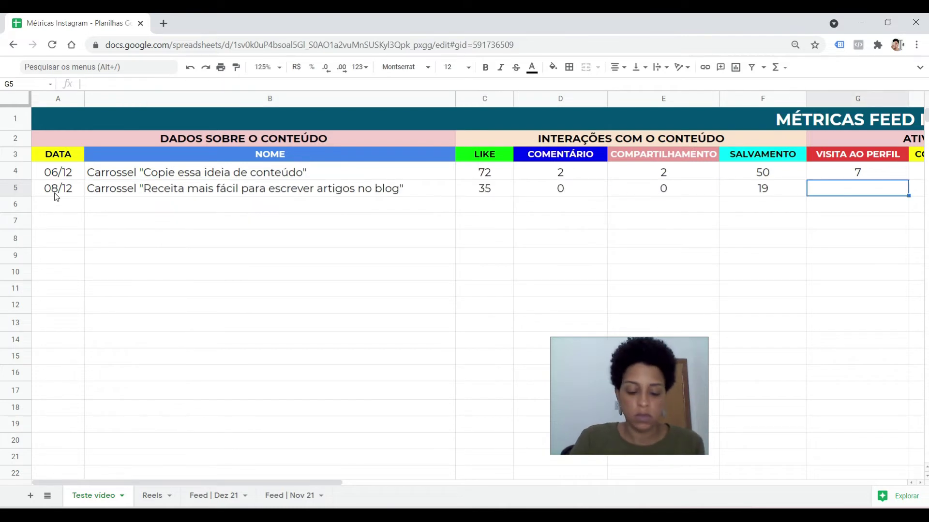
# Fill in the second post's profile activity in row 5: 7 profile visits, 0 new followers and 0 site taps
pyautogui.write('7')
pyautogui.press('Tab')
pyautogui.write('0')
pyautogui.press('Tab')
pyautogui.write('0')
pyautogui.press('Tab')
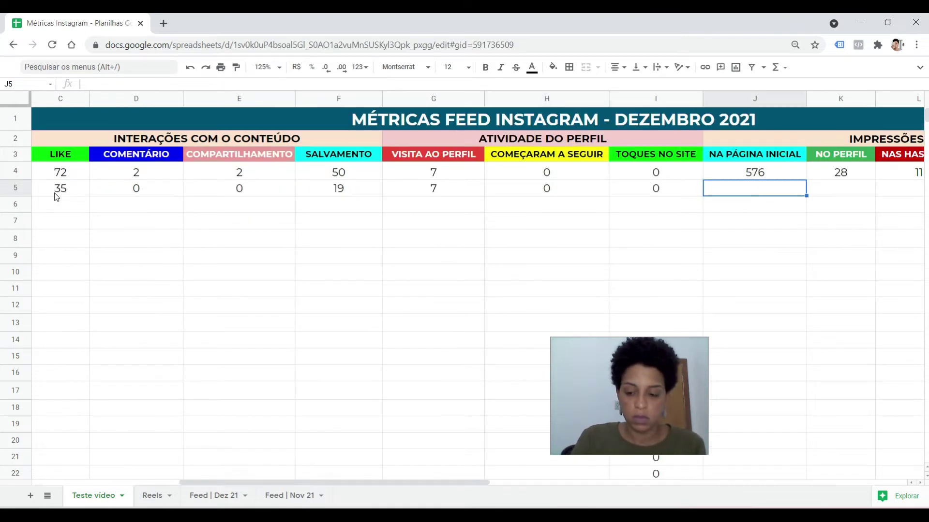
# Fill in the second post's impressions in row 5: 240 from home, 25 from profile, 15 from hashtags and 1 from another person
pyautogui.write('240')
pyautogui.press('Tab')
pyautogui.write('25')
pyautogui.press('Tab')
pyautogui.write('15')
pyautogui.press('Tab')
pyautogui.write('1')
pyautogui.press('Tab')
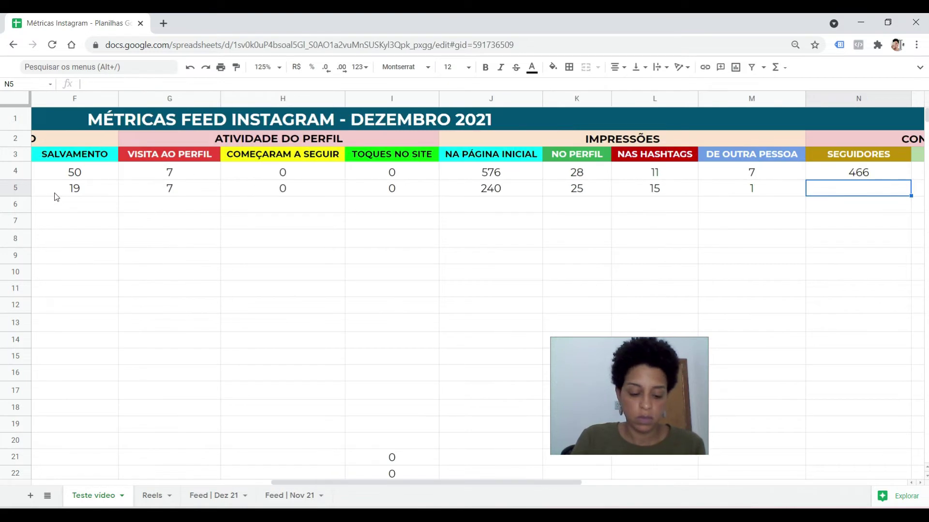
# Record the accounts reached in row 5 as 214 followers, 26 non-followers and 240 total reach
pyautogui.write('214')
pyautogui.press('Tab')
pyautogui.write('26')
pyautogui.press('Tab')
pyautogui.write('240')
pyautogui.press('Return')
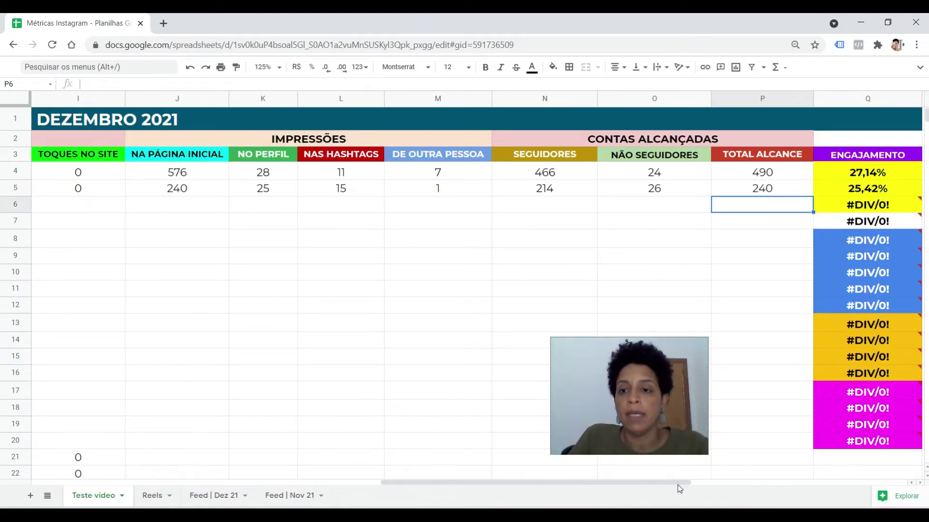
# Compare the total reach and engagement of the two posts in rows 4 and 5
pyautogui.click(772, 177)
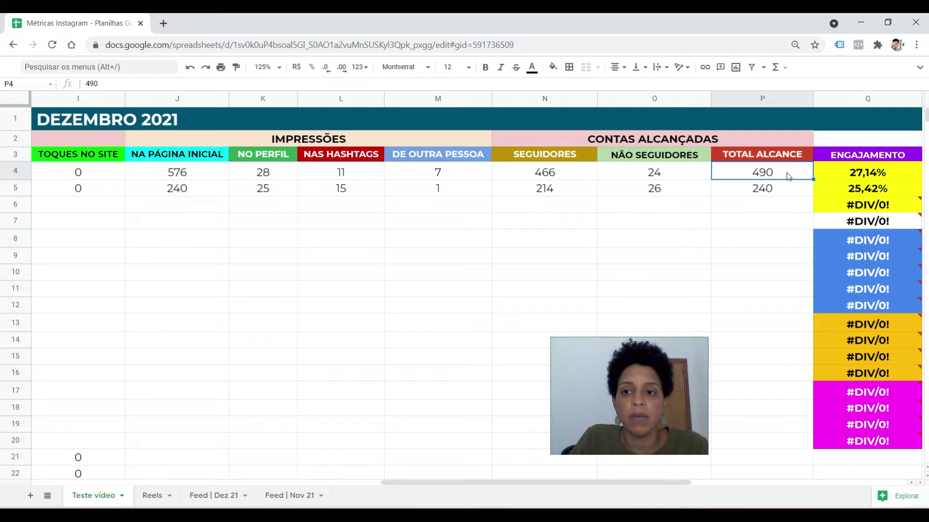
pyautogui.click(869, 175)
pyautogui.press('Down')
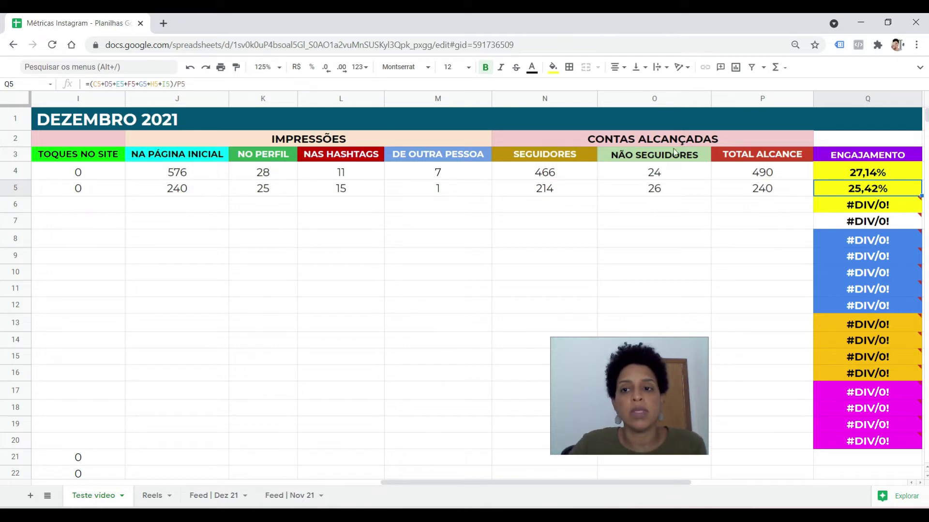
pyautogui.click(765, 177)
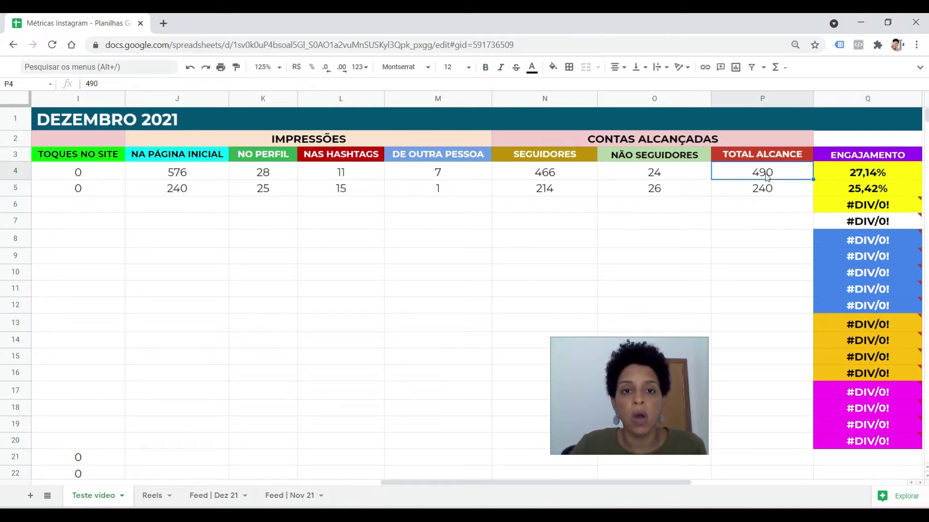
# Compare the saves and likes of the two carousel posts under INTERAÇÕES COM O CONTEÚDO
pyautogui.moveTo(631, 486); pyautogui.dragTo(423, 479)
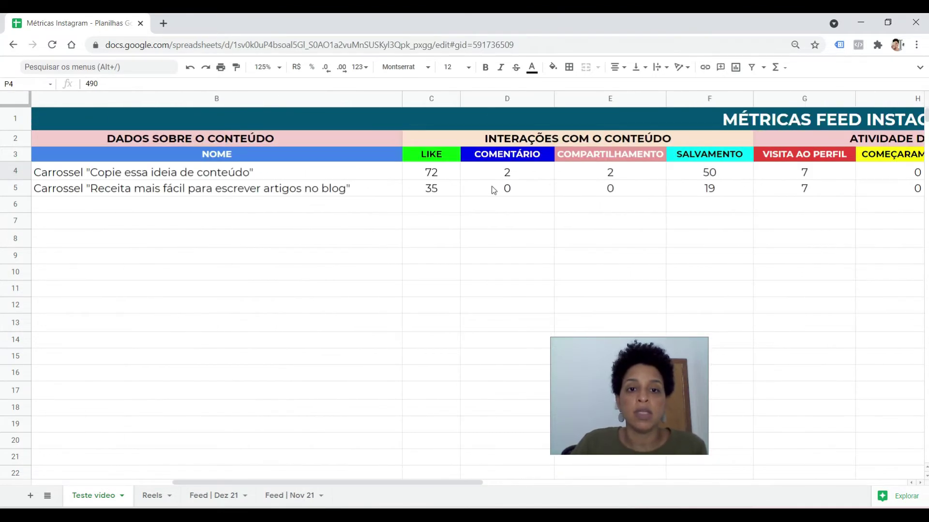
pyautogui.click(711, 175)
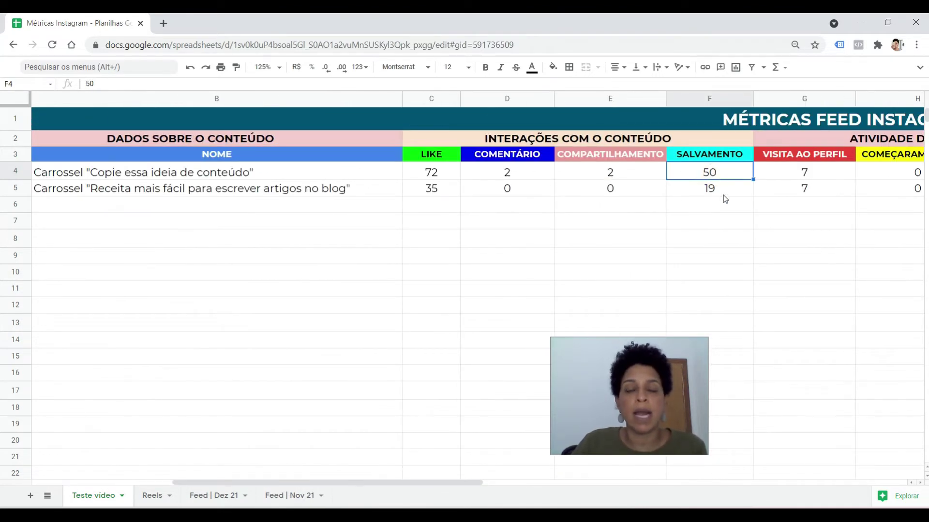
pyautogui.click(451, 172)
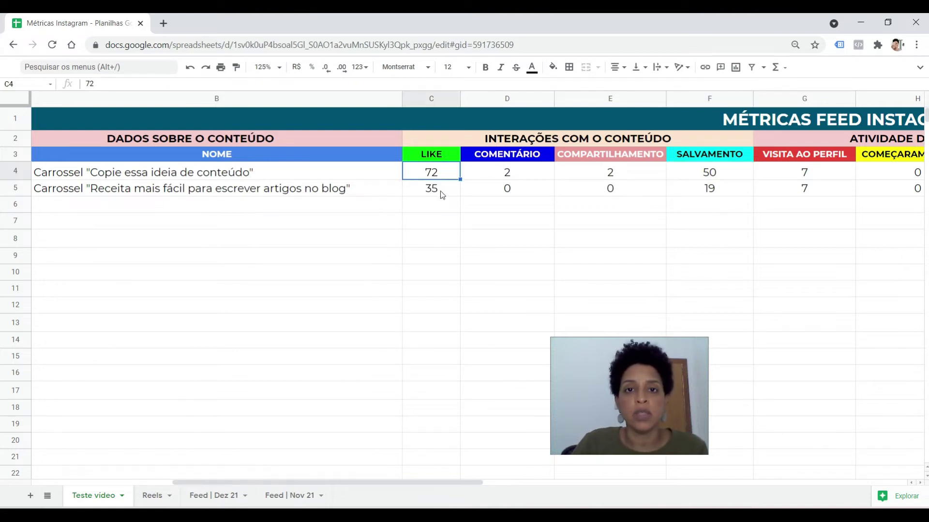
pyautogui.moveTo(471, 481); pyautogui.dragTo(736, 473)
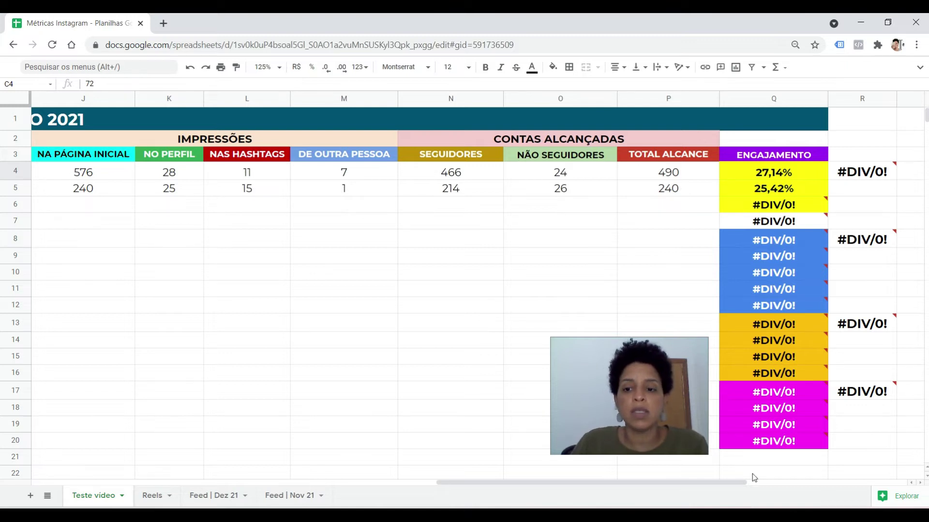
pyautogui.moveTo(741, 487); pyautogui.dragTo(702, 492)
pyautogui.click(441, 188)
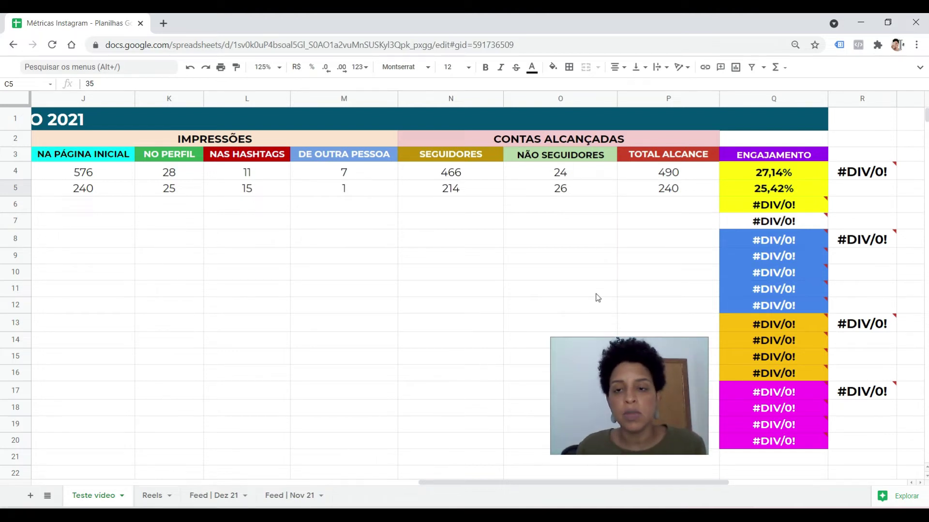
# Review the ENGAJAMENTO rates in Q4 and Q5 against the first post's total reach in P4
pyautogui.click(802, 172)
pyautogui.click(797, 193)
pyautogui.click(808, 173)
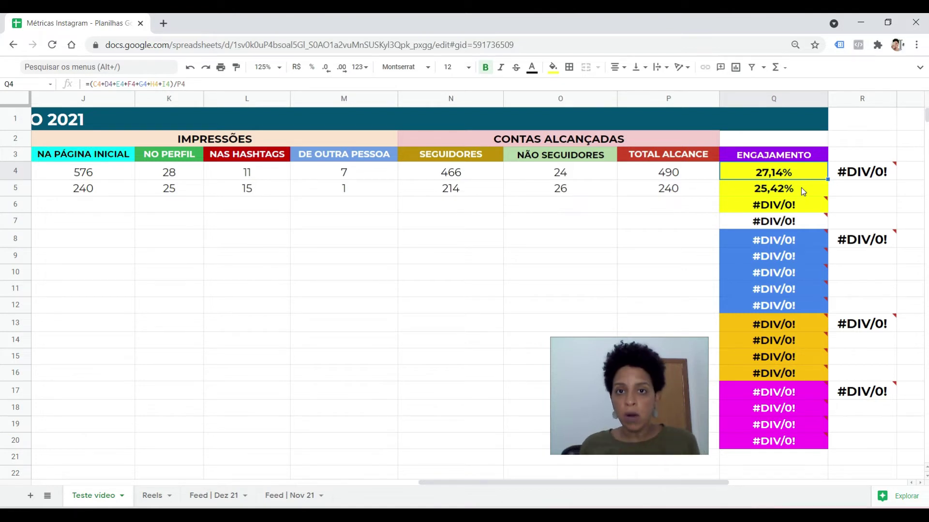
pyautogui.click(668, 173)
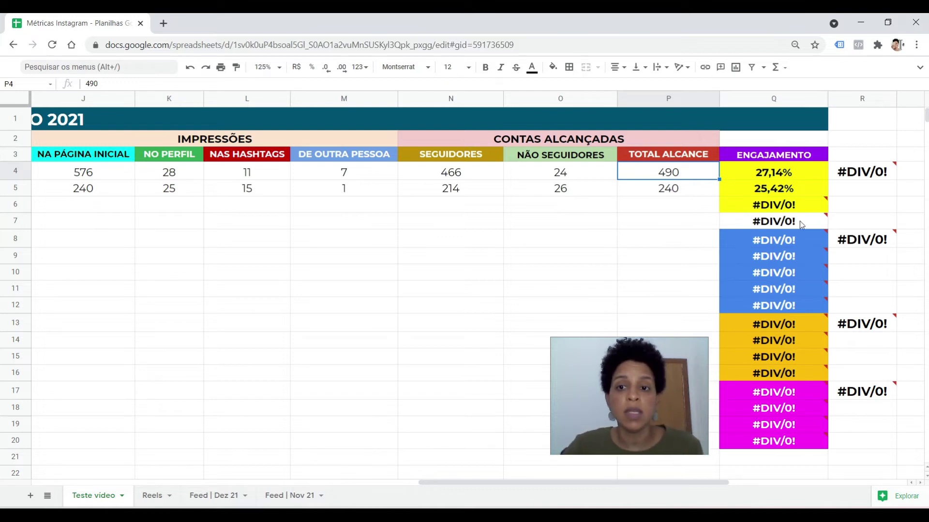
pyautogui.click(802, 187)
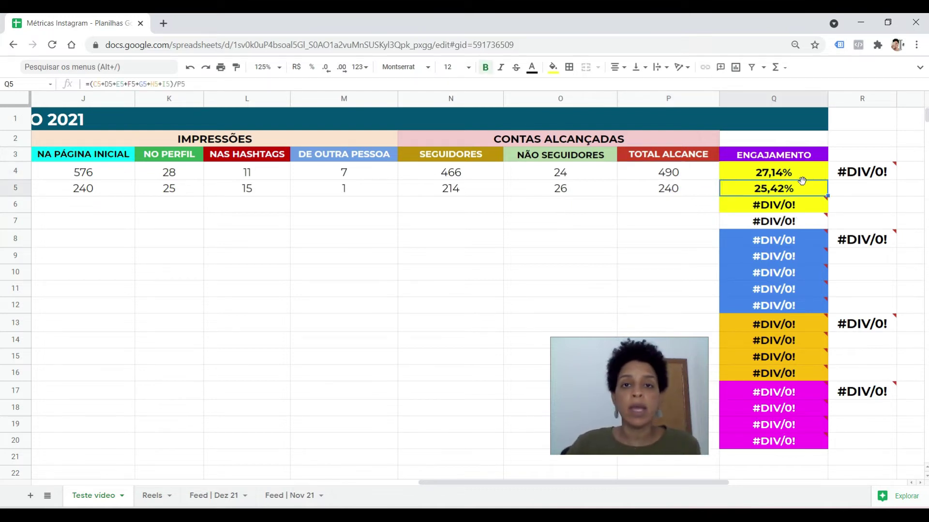